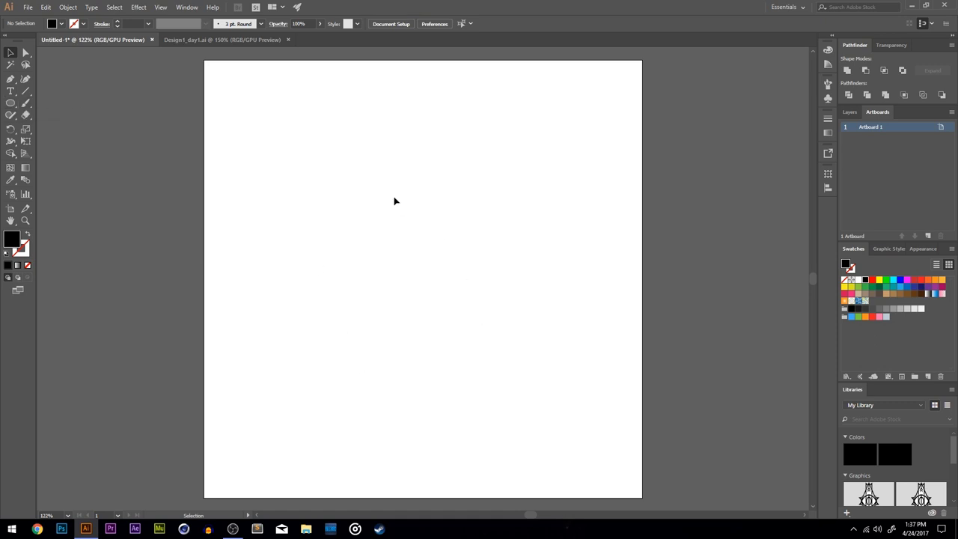
Draw a circle about 3.43 in across and centre it on the artboard.
{"action": "left_click", "coordinate": [12, 104]}
{"action": "left_click_drag", "start_coordinate": [12, 104], "coordinate": [47, 128]}
{"action": "left_click_drag", "start_coordinate": [362, 207], "coordinate": [500, 352]}
{"action": "left_click", "coordinate": [11, 53]}
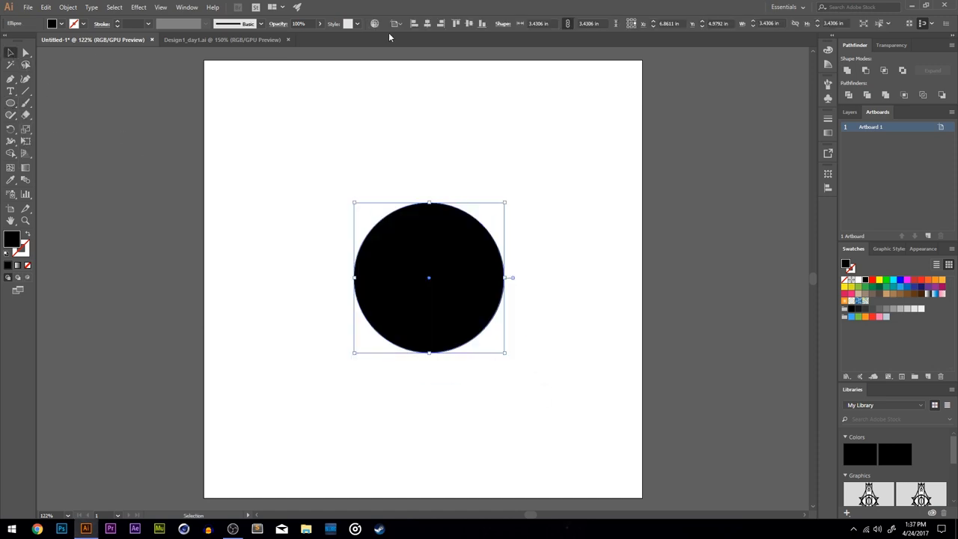
{"action": "left_click", "coordinate": [427, 24]}
{"action": "left_click", "coordinate": [469, 23]}
{"action": "left_click", "coordinate": [440, 23]}
{"action": "left_click", "coordinate": [428, 23]}
Fill the circle with a grey swatch.
{"action": "left_click", "coordinate": [575, 156]}
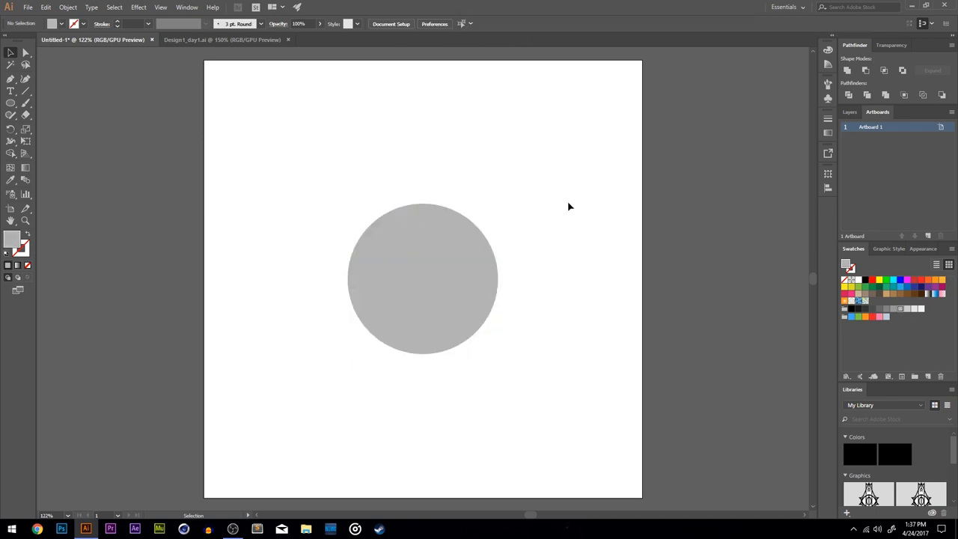
{"action": "left_click", "coordinate": [415, 252]}
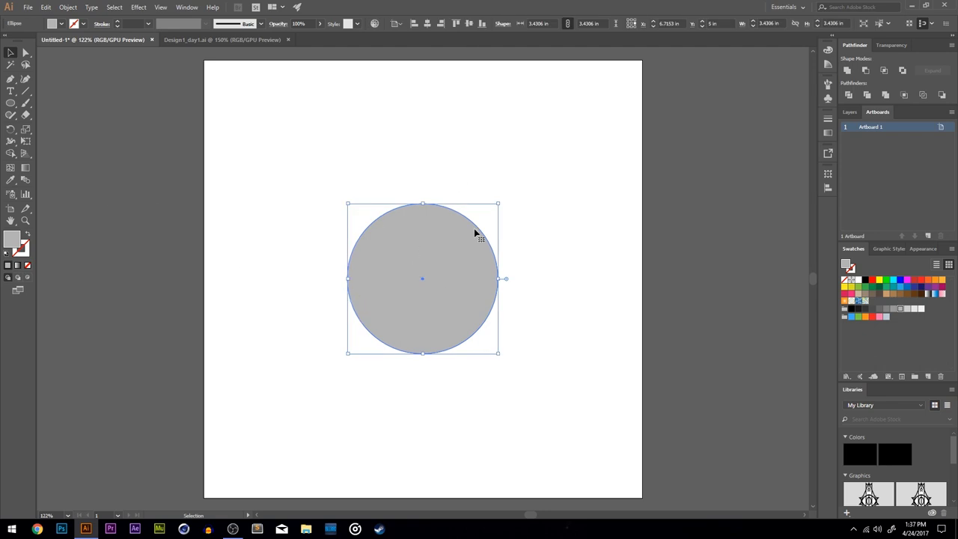
{"action": "left_click", "coordinate": [517, 216]}
{"action": "left_click", "coordinate": [439, 269]}
{"action": "left_click_drag", "start_coordinate": [10, 91], "coordinate": [69, 116]}
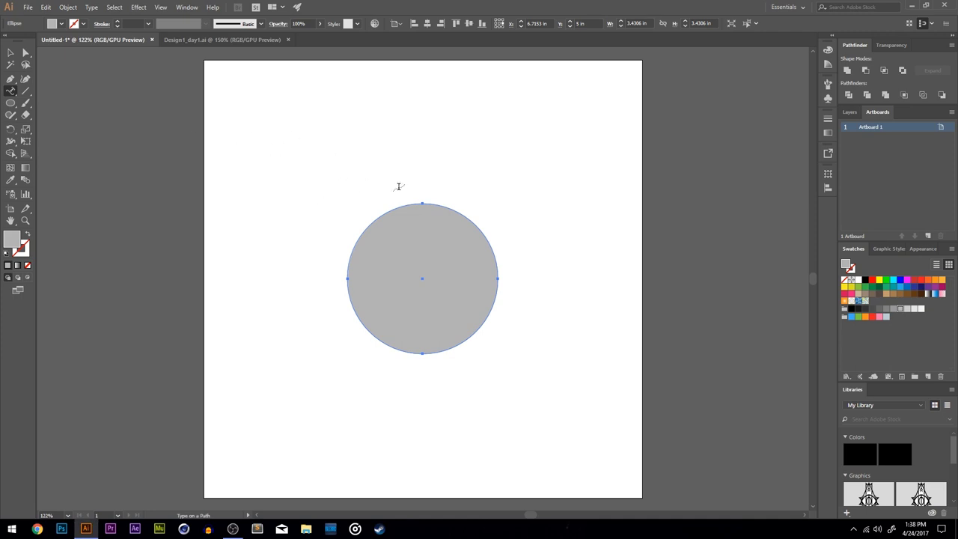
Make the circle's outline a text path reading LIVE LIKE A at 60 pt.
{"action": "left_click", "coordinate": [359, 236]}
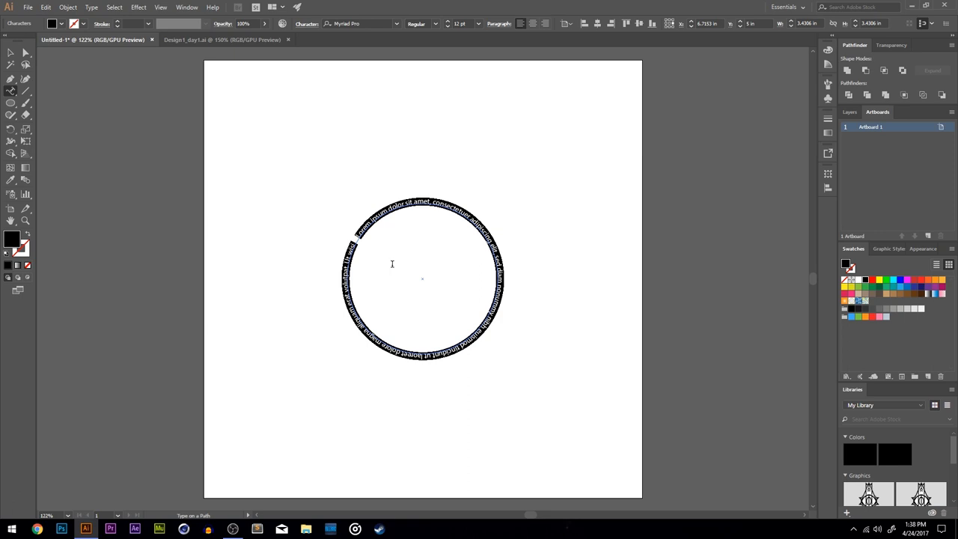
{"action": "key", "text": "BackSpace"}
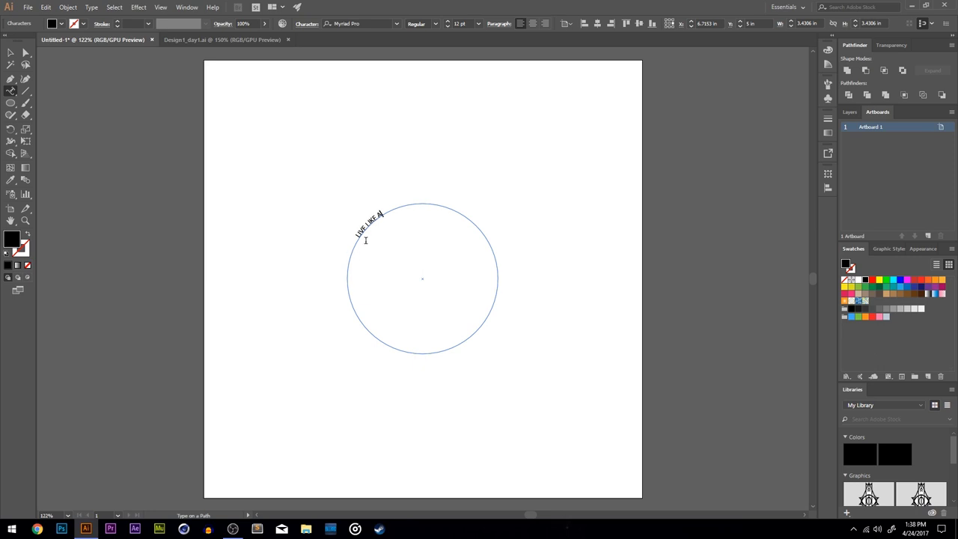
{"action": "key", "text": "ctrl+a"}
{"action": "left_click", "coordinate": [451, 25]}
{"action": "type", "text": "60"}
{"action": "key", "text": "Return"}
Set the LIVE LIKE A path text to Klasik Regular.
{"action": "left_click", "coordinate": [440, 196]}
{"action": "key", "text": "ctrl+a"}
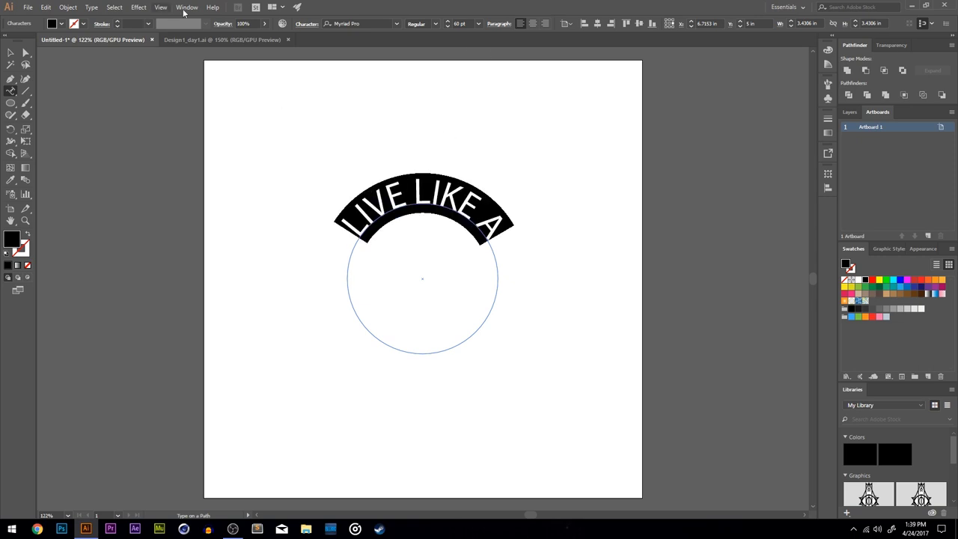
{"action": "left_click", "coordinate": [371, 23]}
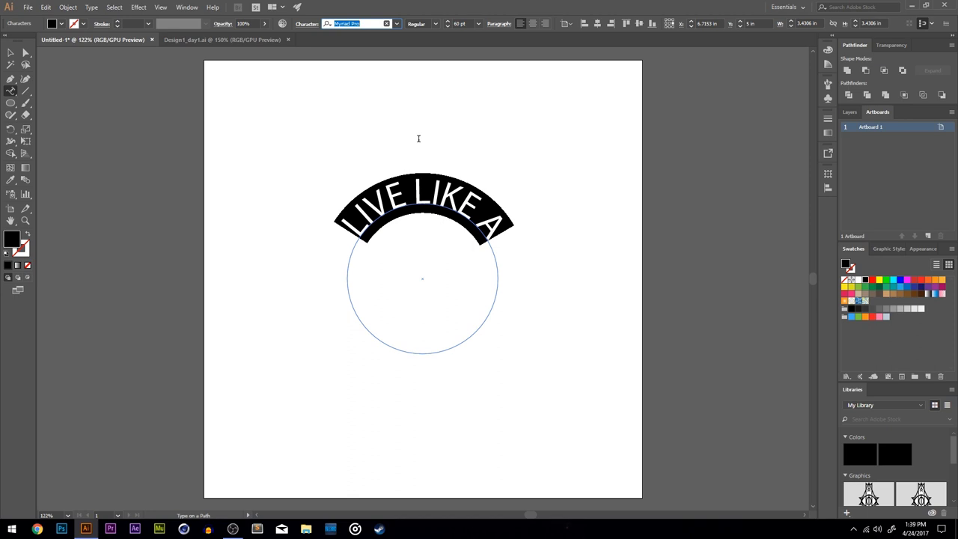
{"action": "type", "text": "kl"}
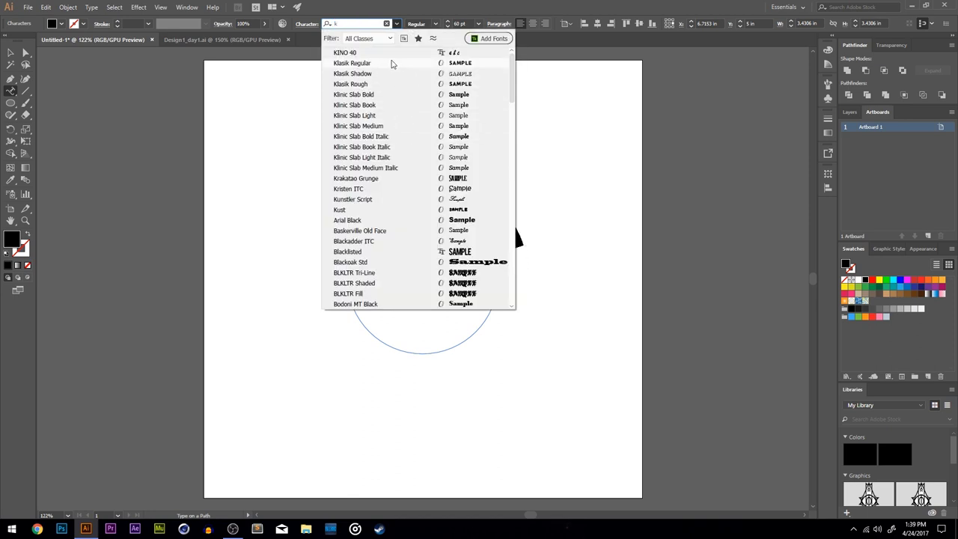
{"action": "left_click", "coordinate": [390, 65]}
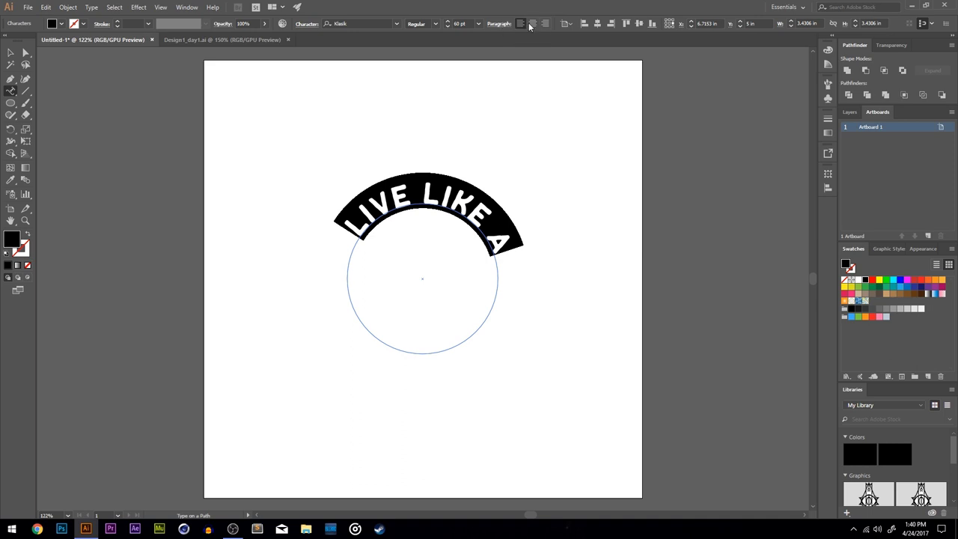
Centre-align LIVE LIKE A and slide it along the path to arch over the circle's top.
{"action": "left_click", "coordinate": [530, 22]}
{"action": "left_click", "coordinate": [12, 53]}
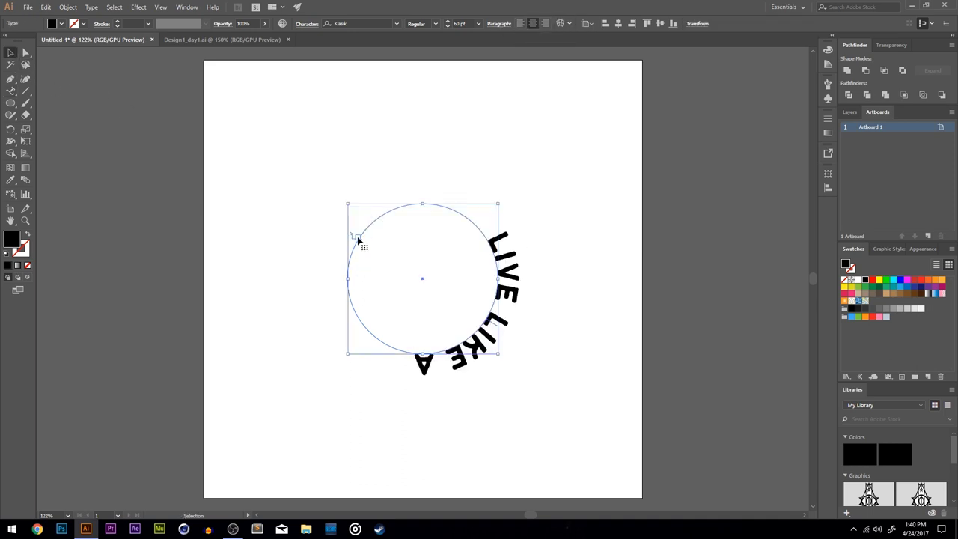
{"action": "left_click_drag", "start_coordinate": [351, 235], "coordinate": [505, 277]}
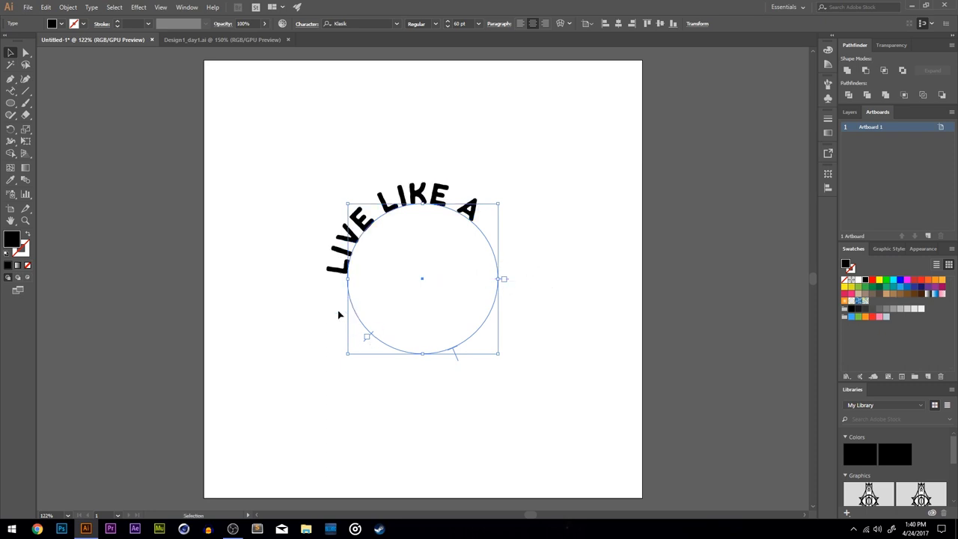
{"action": "left_click", "coordinate": [160, 7]}
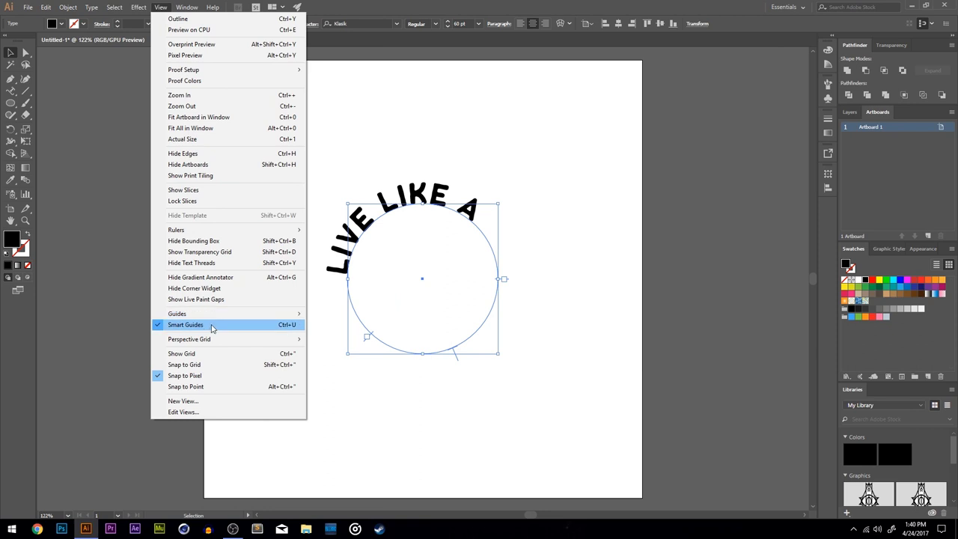
{"action": "left_click", "coordinate": [412, 396]}
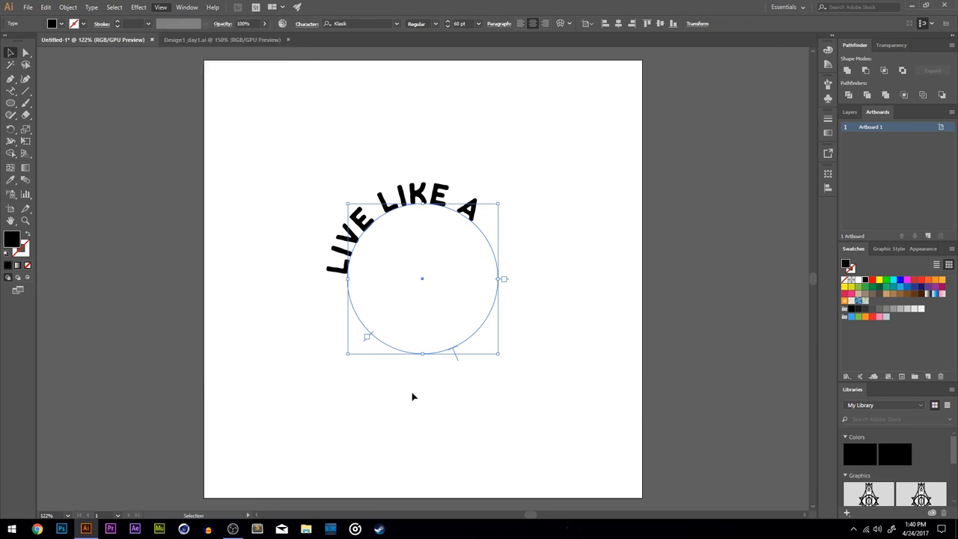
{"action": "left_click", "coordinate": [337, 253]}
{"action": "left_click_drag", "start_coordinate": [366, 340], "coordinate": [342, 280]}
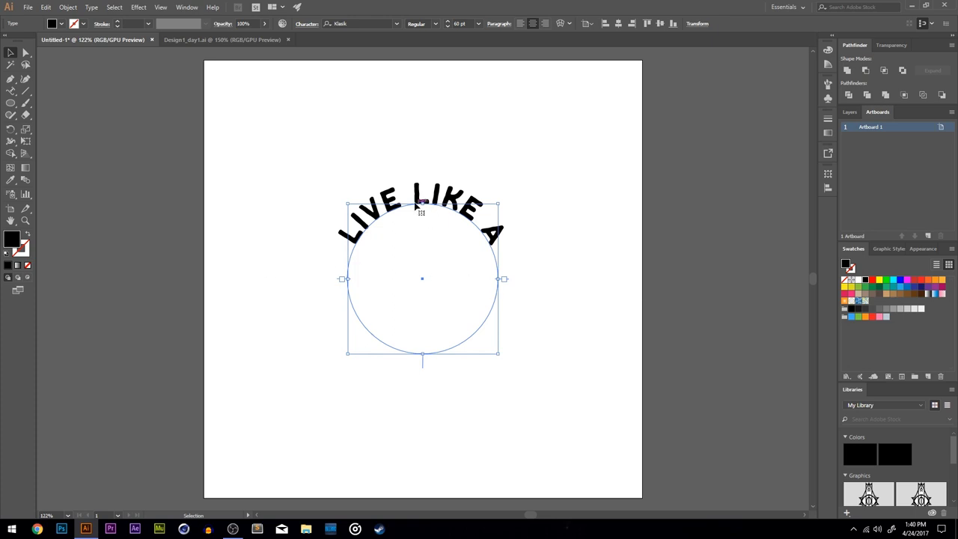
{"action": "left_click", "coordinate": [692, 297]}
Resize the arched LIVE LIKE A text to 62 pt.
{"action": "left_click", "coordinate": [424, 196]}
{"action": "double_click", "coordinate": [424, 196]}
{"action": "key", "text": "ctrl+a"}
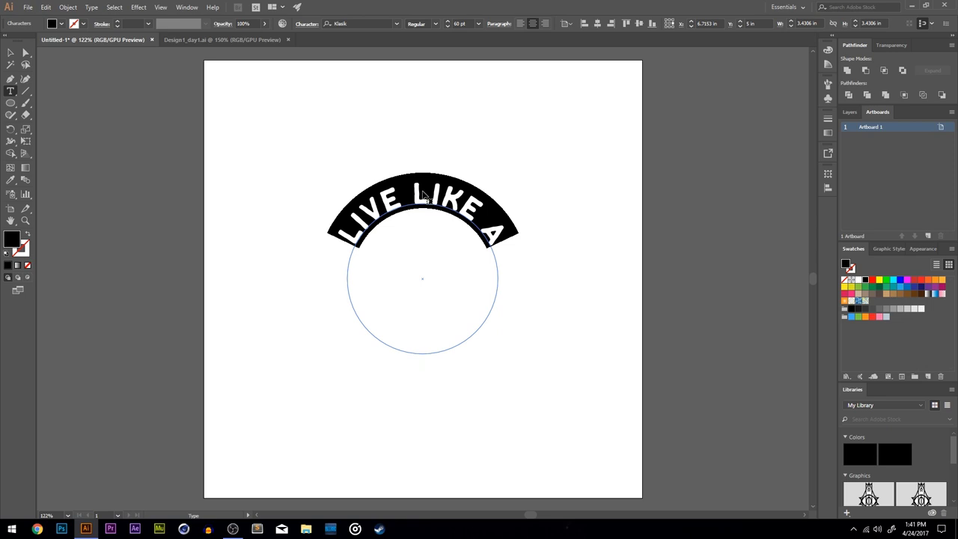
{"action": "left_click", "coordinate": [448, 22]}
{"action": "left_click", "coordinate": [448, 22]}
{"action": "left_click", "coordinate": [447, 22]}
{"action": "left_click", "coordinate": [447, 22]}
{"action": "left_click", "coordinate": [448, 22]}
{"action": "left_click", "coordinate": [450, 205]}
{"action": "key", "text": "ctrl+a"}
{"action": "left_click", "coordinate": [447, 26]}
{"action": "left_click", "coordinate": [448, 26]}
{"action": "left_click", "coordinate": [447, 27]}
{"action": "left_click", "coordinate": [439, 187]}
{"action": "key", "text": "ctrl+a"}
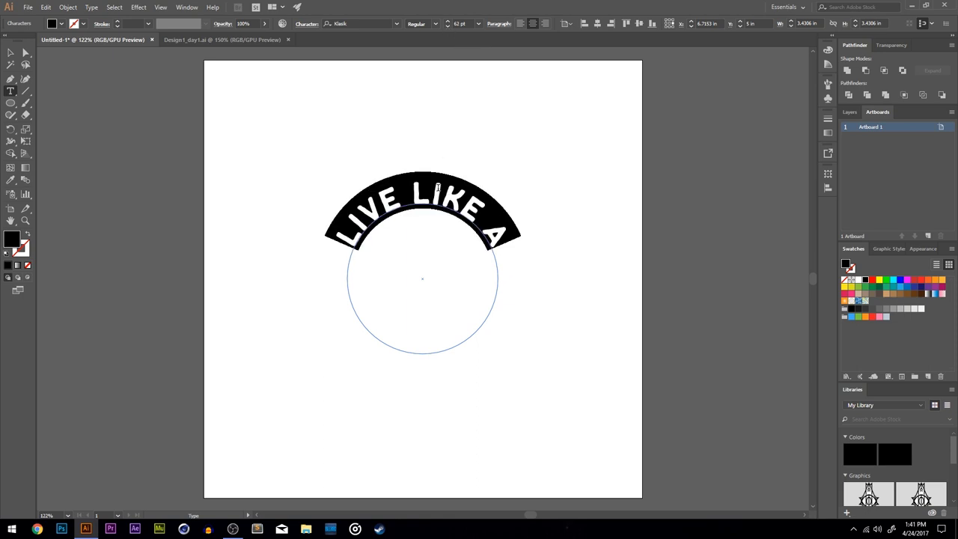
{"action": "left_click", "coordinate": [10, 52]}
{"action": "left_click", "coordinate": [619, 165]}
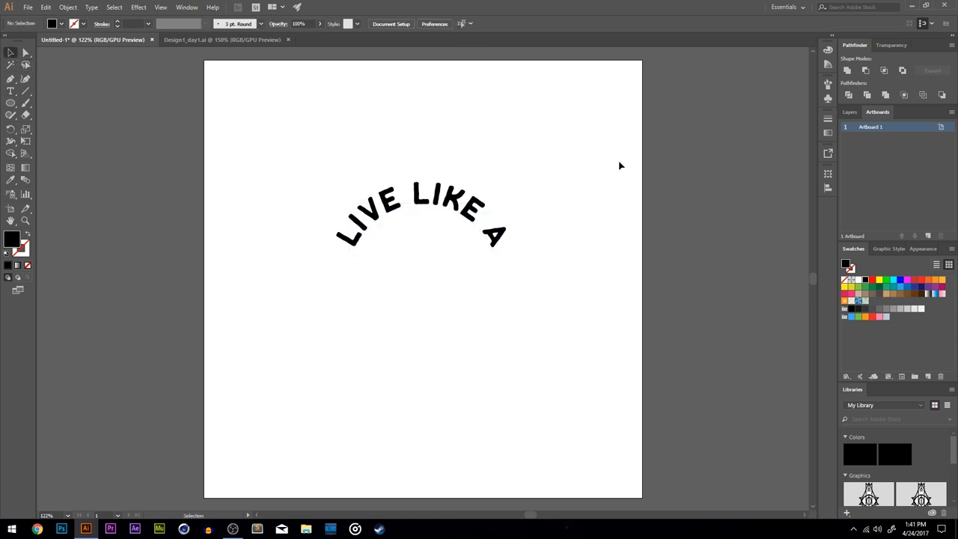
{"action": "left_click", "coordinate": [10, 92]}
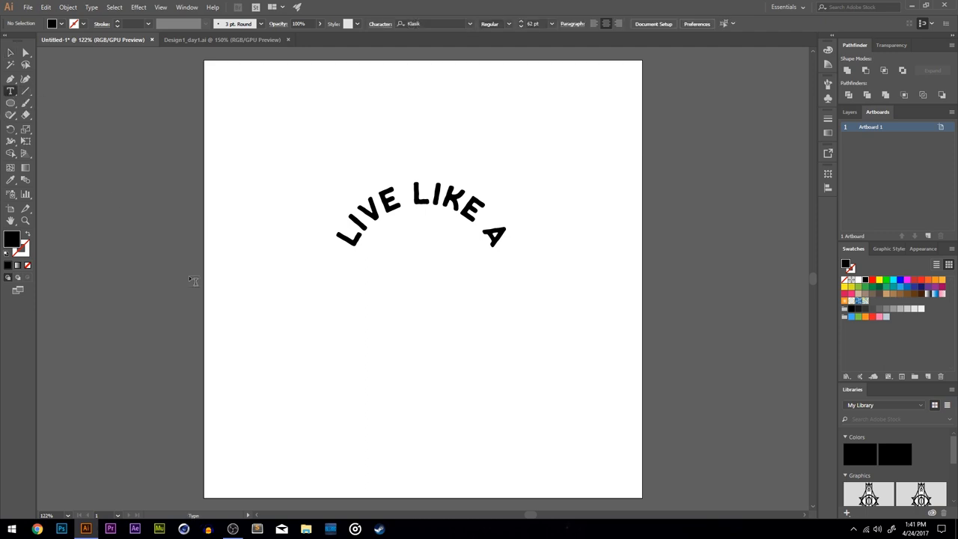
Type LEGEND beneath the arch, enlarge it and centre it horizontally on the artboard.
{"action": "left_click", "coordinate": [260, 308]}
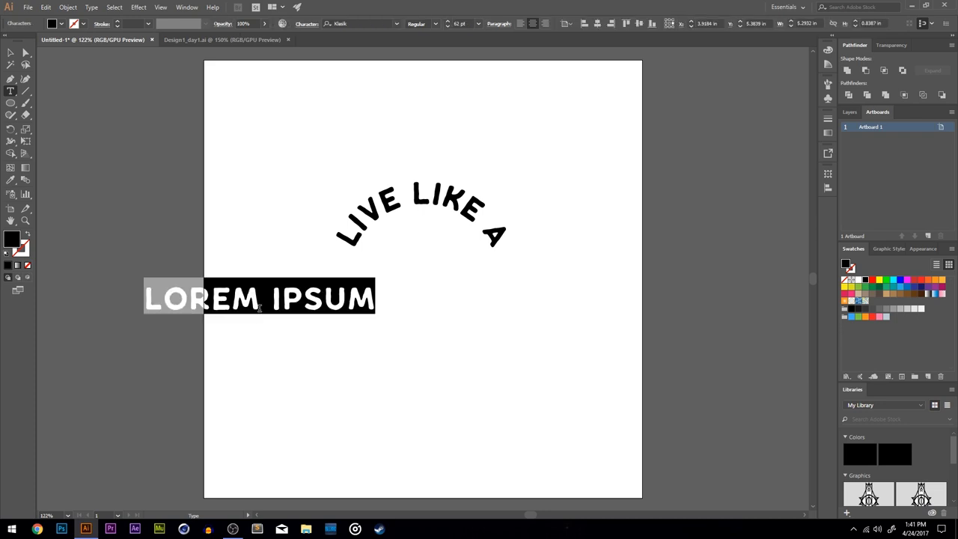
{"action": "type", "text": "LEGE#ND"}
{"action": "key", "text": "BackSpace"}
{"action": "key", "text": "BackSpace"}
{"action": "key", "text": "BackSpace"}
{"action": "type", "text": "ND"}
{"action": "left_click", "coordinate": [10, 52]}
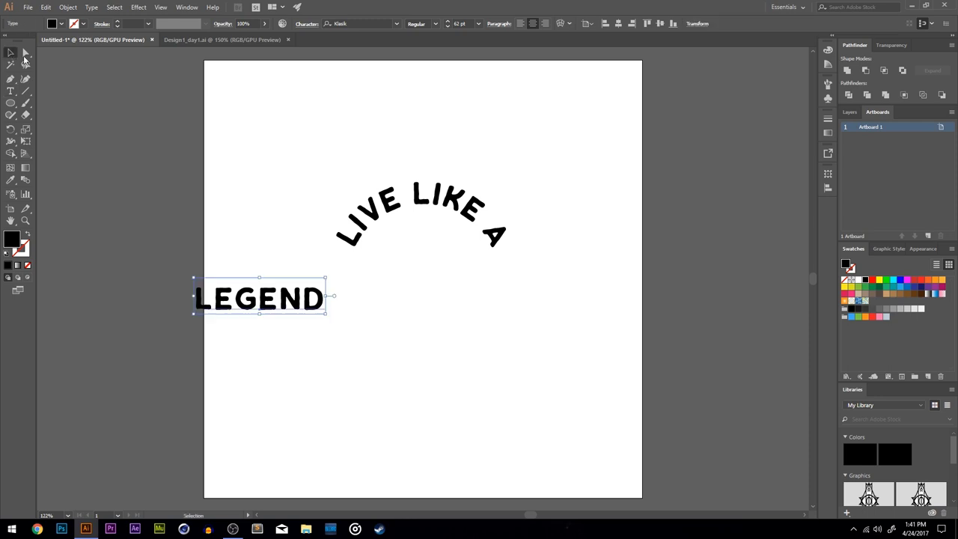
{"action": "left_click_drag", "start_coordinate": [325, 316], "coordinate": [495, 398]}
{"action": "left_click_drag", "start_coordinate": [418, 319], "coordinate": [513, 268]}
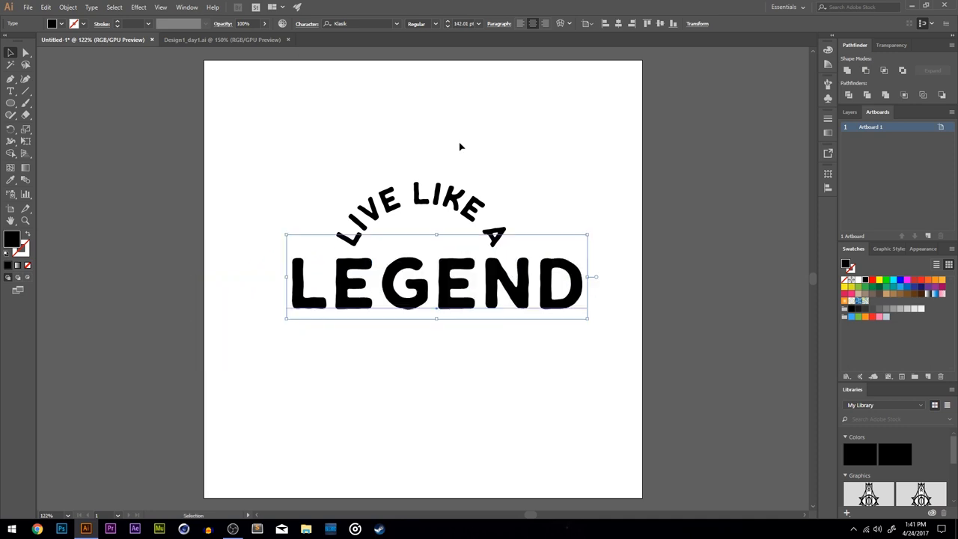
{"action": "left_click", "coordinate": [619, 24]}
{"action": "mouse_move", "coordinate": [573, 235]}
{"action": "left_mouse_down"}
{"action": "mouse_move", "coordinate": [547, 252]}
{"action": "mouse_move", "coordinate": [563, 245]}
{"action": "left_mouse_up"}
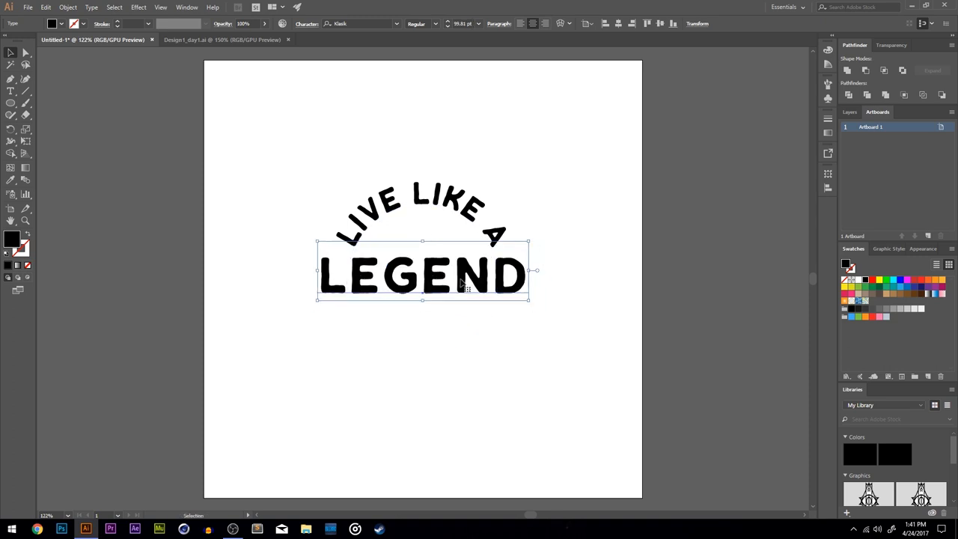
{"action": "left_click_drag", "start_coordinate": [528, 242], "coordinate": [535, 242]}
Set LEGEND's font size to 99 pt.
{"action": "left_click", "coordinate": [532, 241]}
{"action": "left_click", "coordinate": [454, 273]}
{"action": "left_click", "coordinate": [466, 23]}
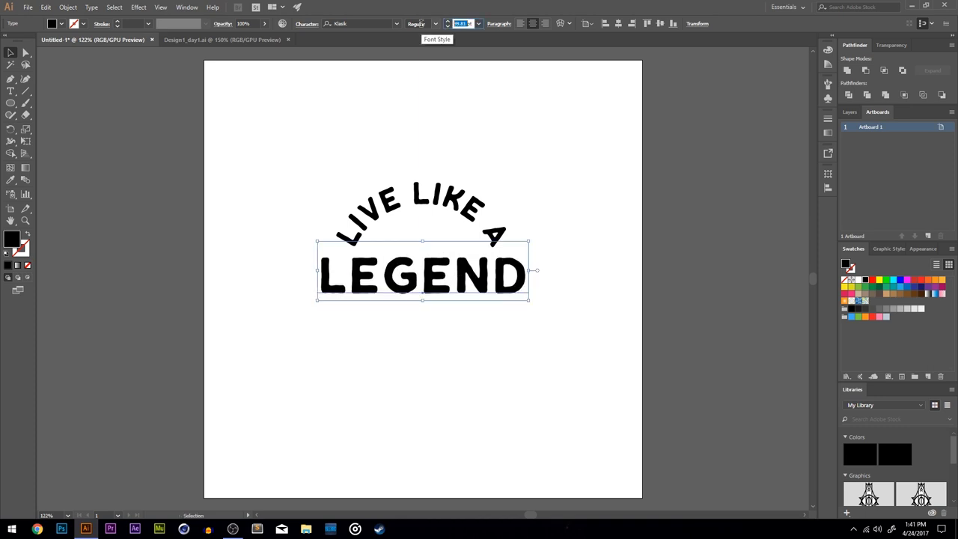
{"action": "type", "text": "99"}
{"action": "key", "text": "Return"}
{"action": "left_click", "coordinate": [581, 220]}
Duplicate LEGEND below itself as a trial, then delete that copy.
{"action": "double_click", "coordinate": [454, 275]}
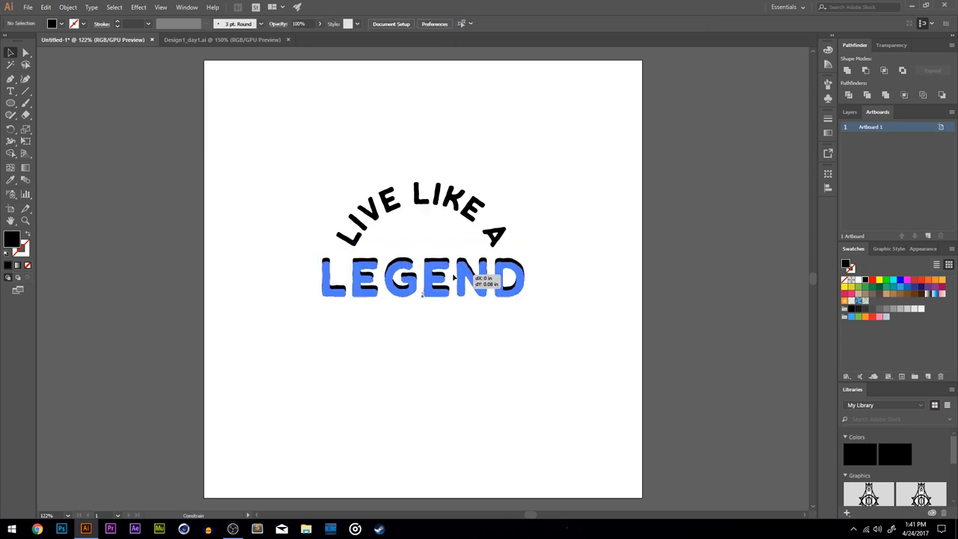
{"action": "key", "text": "Escape"}
{"action": "left_click", "coordinate": [589, 257]}
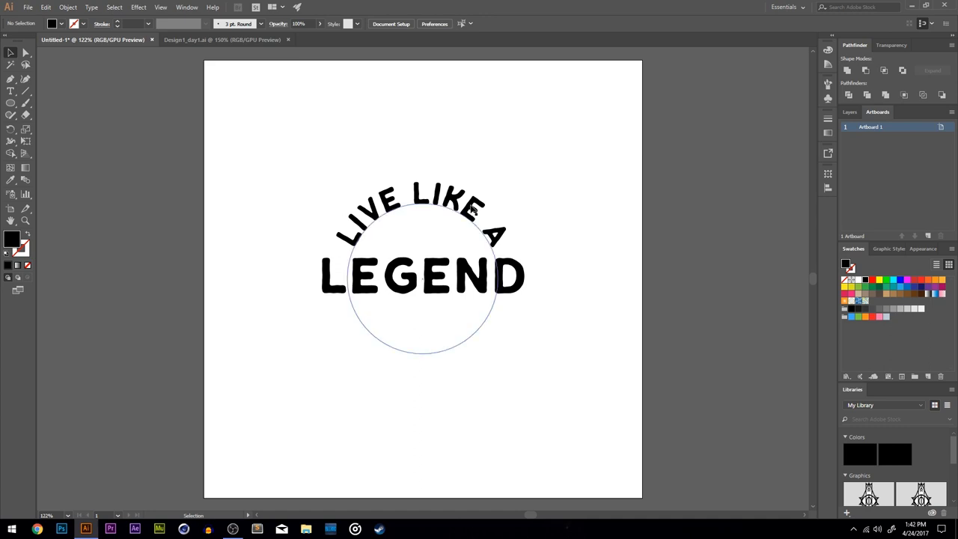
{"action": "left_click_drag", "start_coordinate": [455, 274], "coordinate": [454, 316], "text": "alt"}
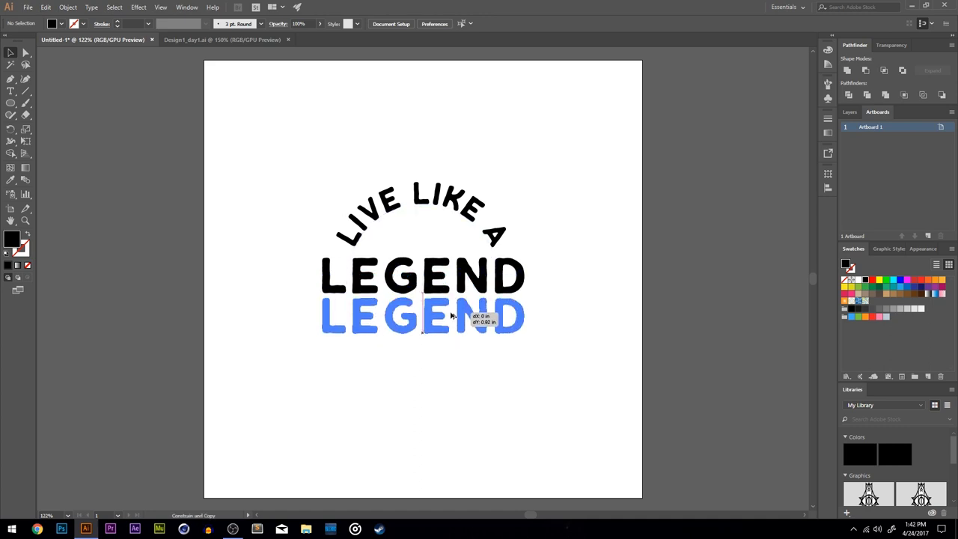
{"action": "double_click", "coordinate": [452, 317]}
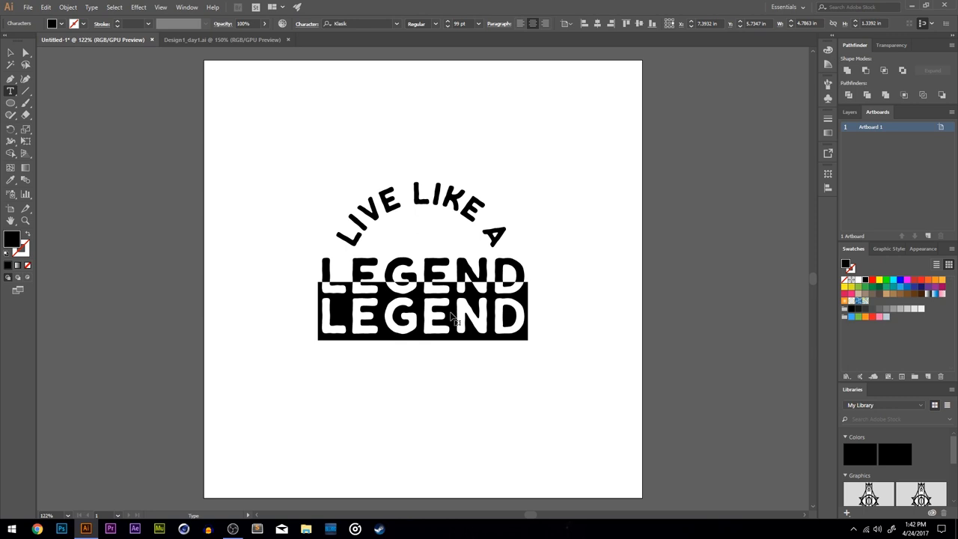
{"action": "left_click", "coordinate": [10, 52]}
{"action": "key", "text": "Delete"}
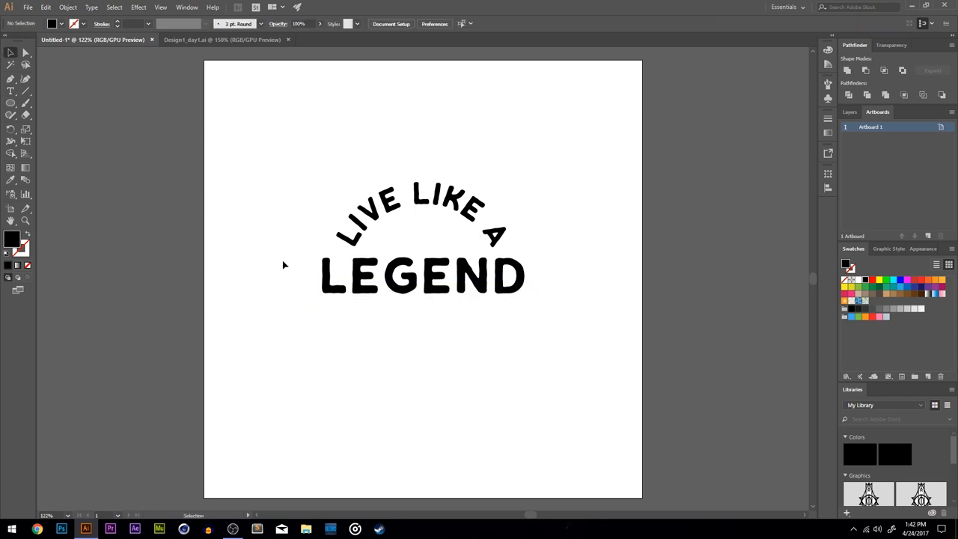
Drag a LEGEND copy straight below the original and retype it as CLOTHING.
{"action": "left_click", "coordinate": [375, 281]}
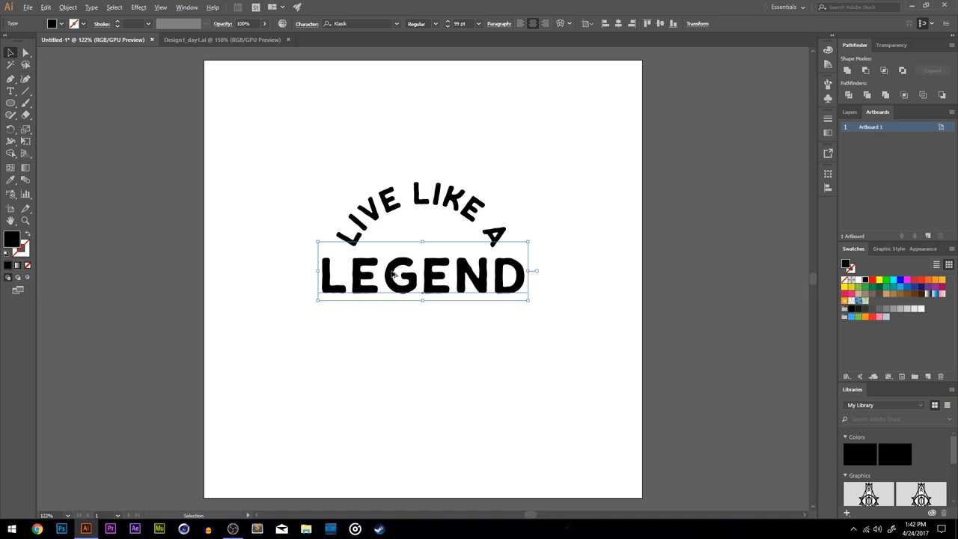
{"action": "left_click_drag", "start_coordinate": [392, 274], "coordinate": [395, 317]}
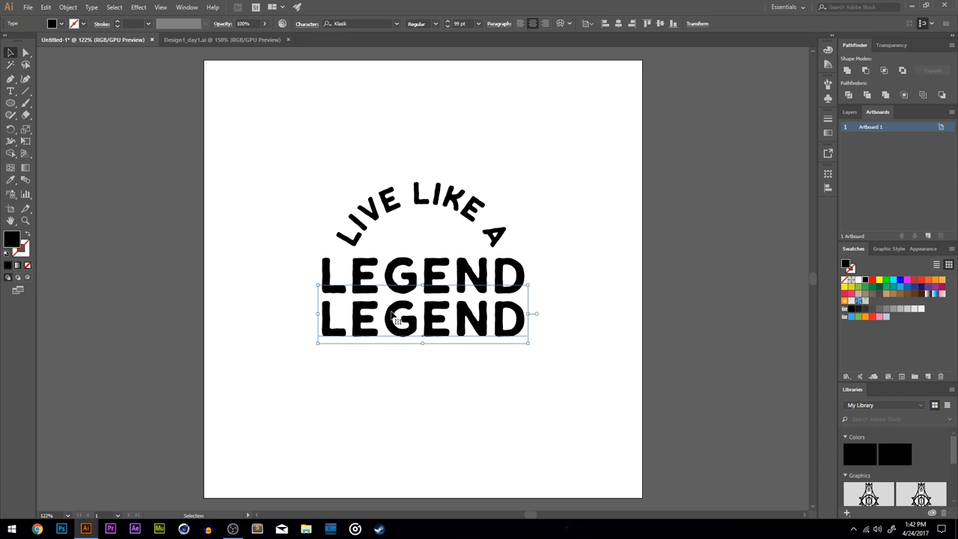
{"action": "key", "text": "t"}
{"action": "double_click", "coordinate": [458, 329]}
{"action": "type", "text": "CLOTHING"}
{"action": "key", "text": "Escape"}
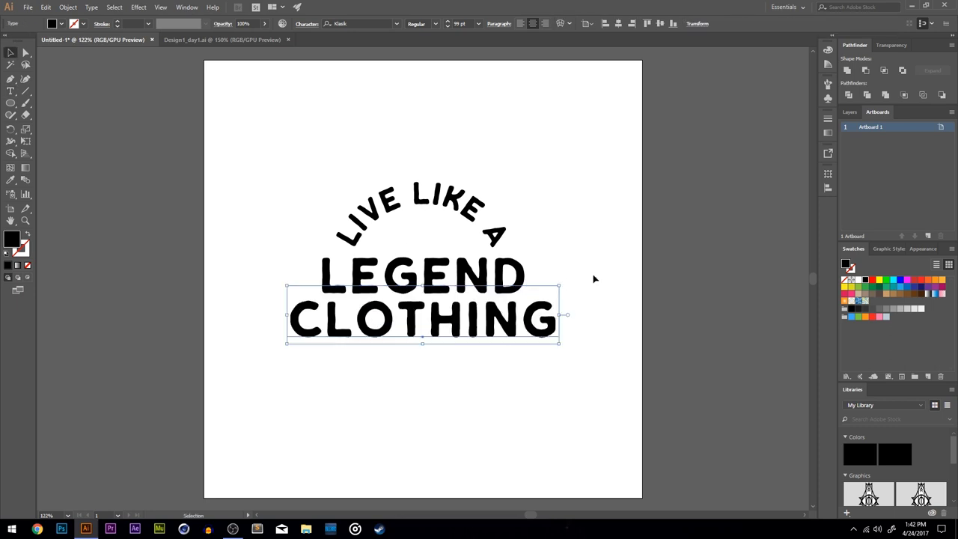
{"action": "left_click", "coordinate": [592, 278]}
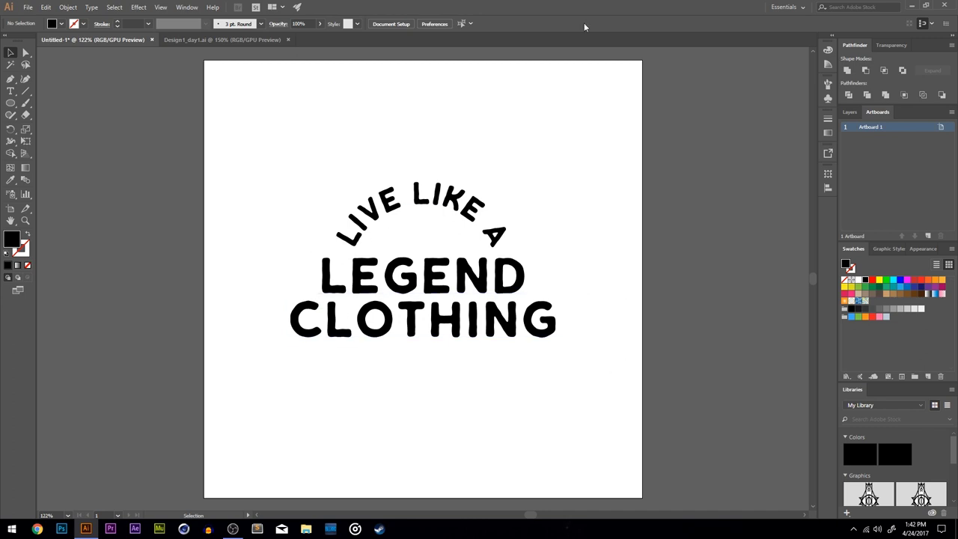
{"action": "key", "text": "z"}
{"action": "left_click", "coordinate": [431, 275], "text": "alt"}
{"action": "left_click", "coordinate": [430, 275], "text": "alt"}
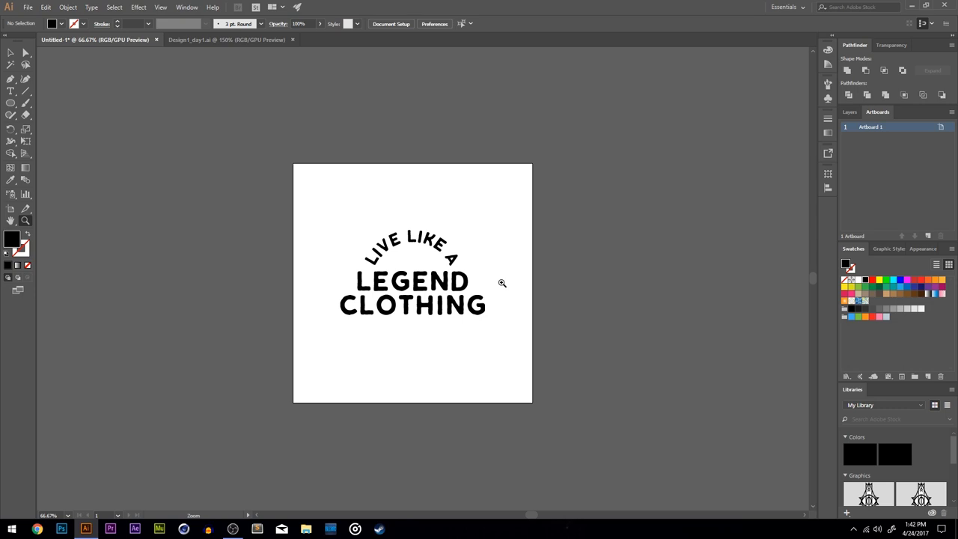
{"action": "left_click", "coordinate": [390, 281]}
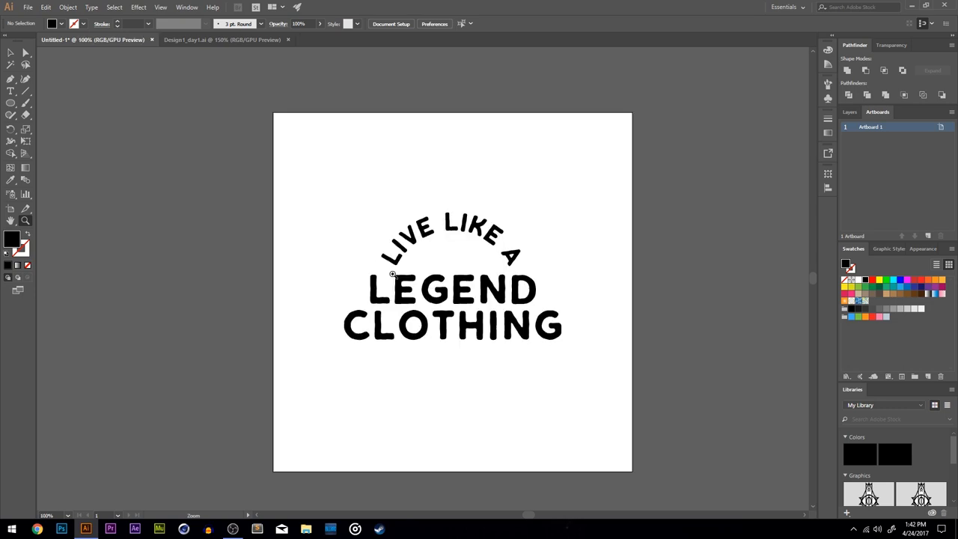
{"action": "left_click", "coordinate": [394, 274]}
{"action": "left_click_drag", "start_coordinate": [466, 264], "coordinate": [448, 273]}
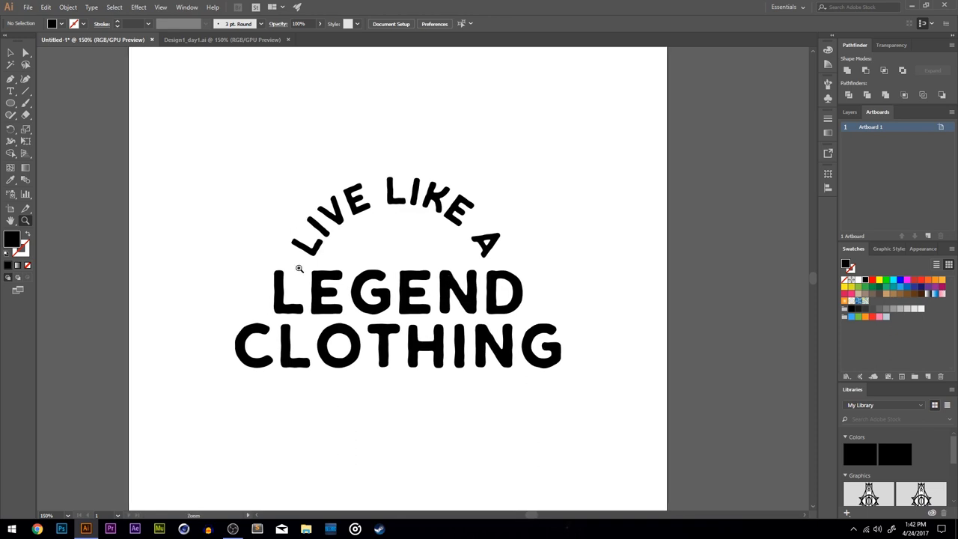
{"action": "left_click", "coordinate": [11, 52]}
{"action": "left_click", "coordinate": [402, 349]}
{"action": "left_click", "coordinate": [607, 297]}
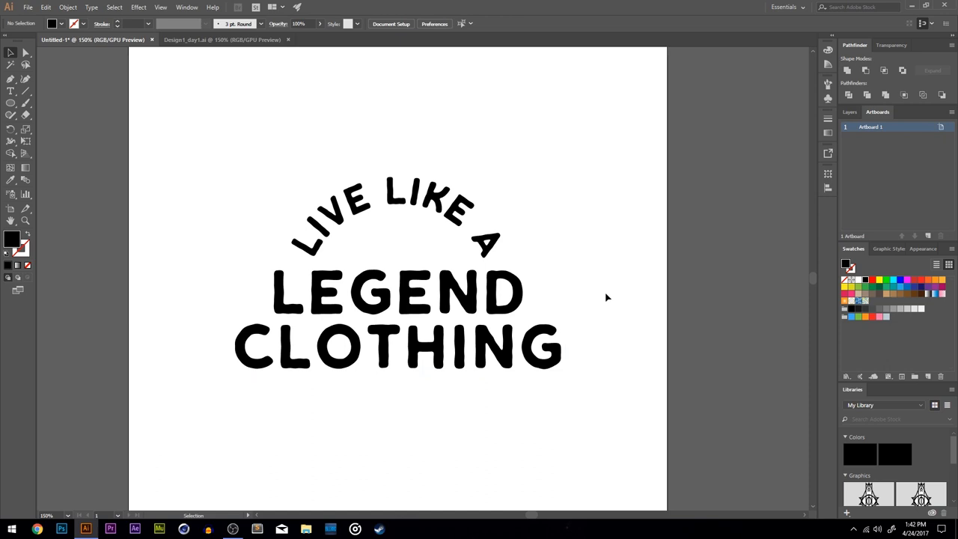
{"action": "left_click_drag", "start_coordinate": [597, 271], "coordinate": [580, 291]}
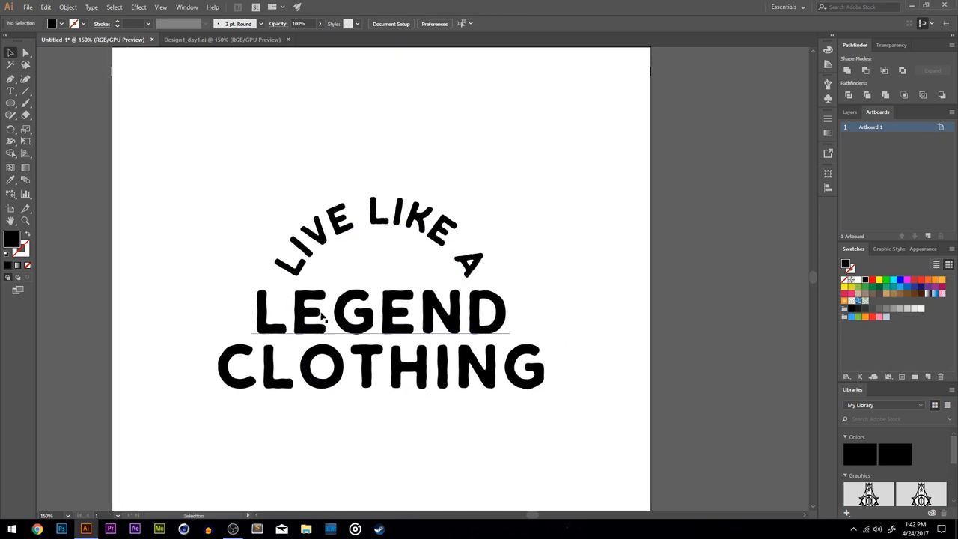
{"action": "left_click_drag", "start_coordinate": [576, 415], "coordinate": [577, 381]}
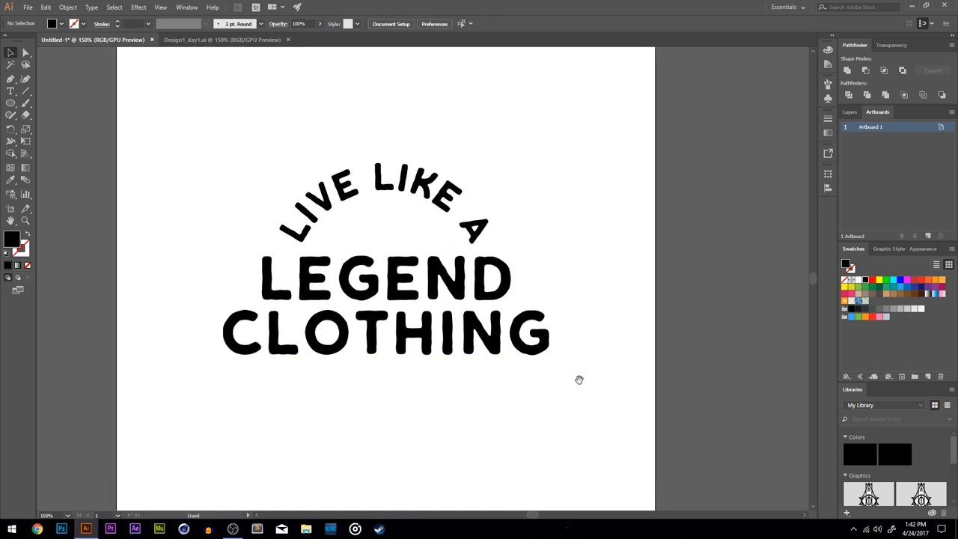
{"action": "key", "text": "t"}
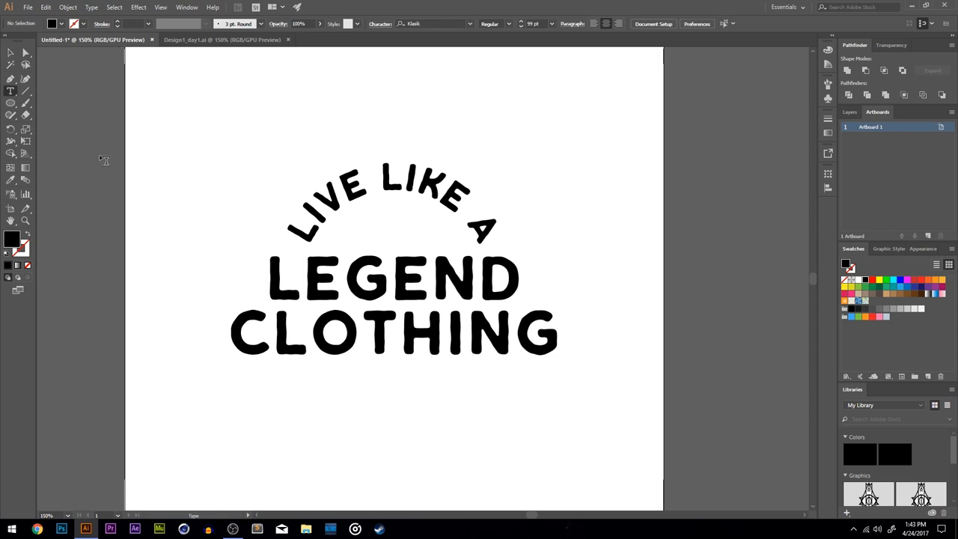
Type TRADEMARK below CLOTHING, shrink it small and centre it horizontally.
{"action": "left_click", "coordinate": [254, 421]}
{"action": "type", "text": "TRADEMARK"}
{"action": "key", "text": "Escape"}
{"action": "left_click_drag", "start_coordinate": [50, 354], "coordinate": [370, 378]}
{"action": "left_click", "coordinate": [618, 23]}
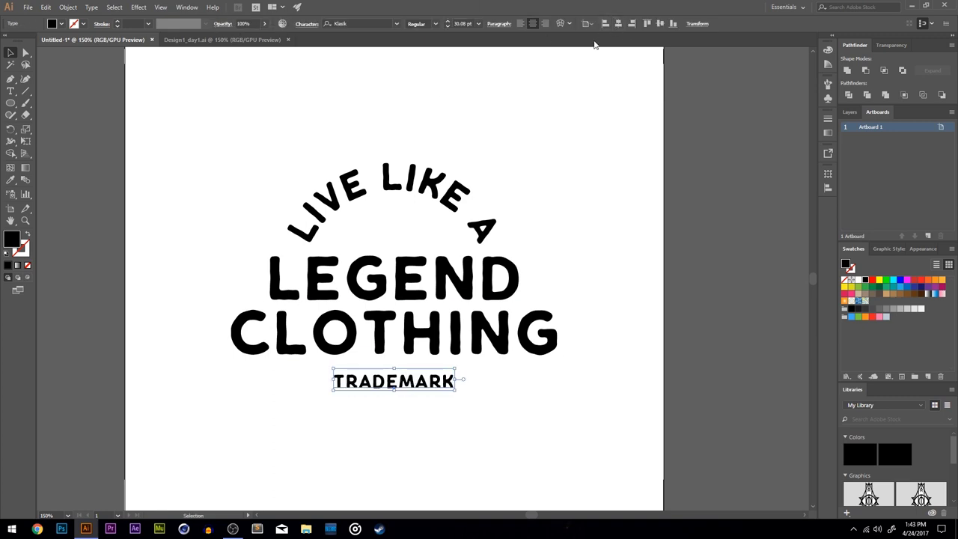
{"action": "left_click_drag", "start_coordinate": [455, 369], "coordinate": [448, 370]}
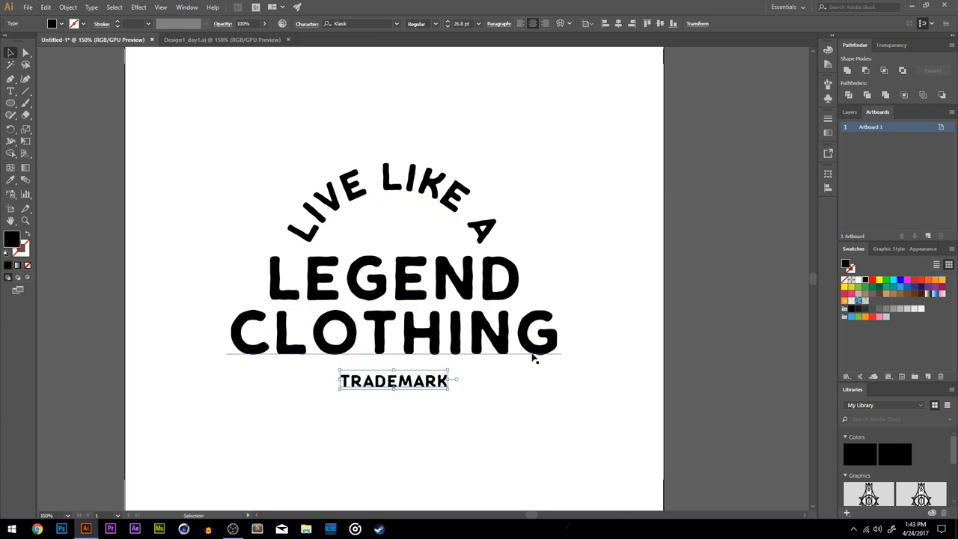
{"action": "left_click", "coordinate": [492, 430]}
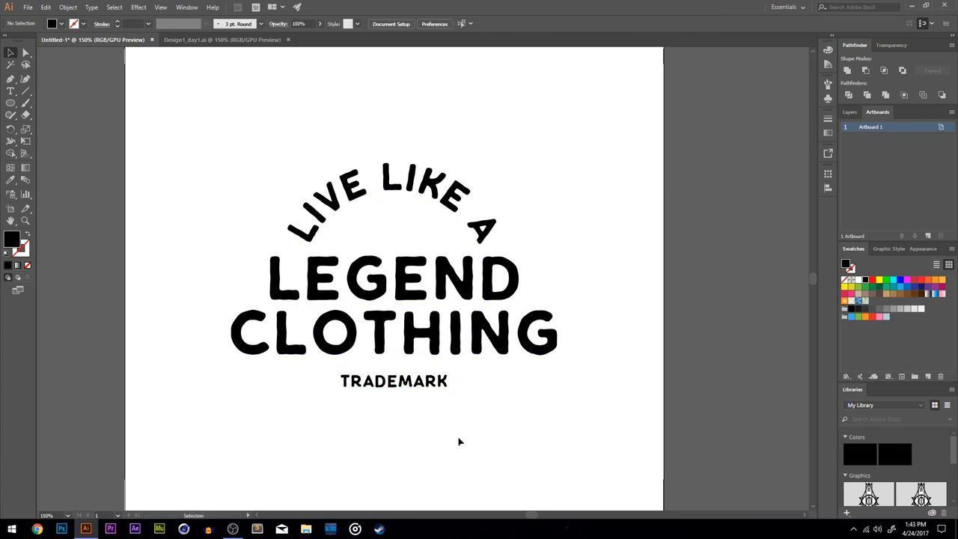
Place a copy of TRADEMARK above LEGEND inside the arch.
{"action": "left_click_drag", "start_coordinate": [419, 381], "coordinate": [420, 234]}
{"action": "key", "text": "Delete"}
{"action": "left_click", "coordinate": [412, 393]}
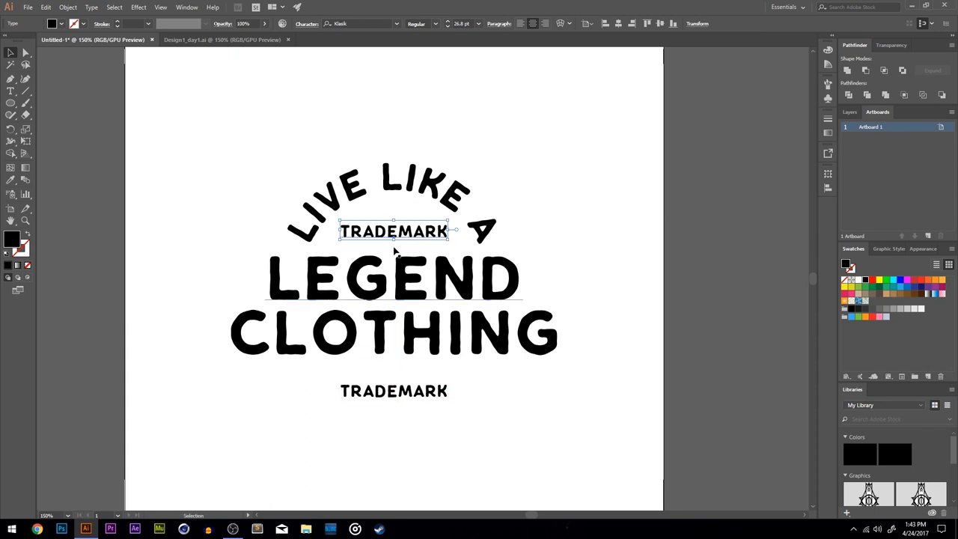
Retype the upper copy as CALIFORNIA and nudge it slightly down.
{"action": "double_click", "coordinate": [408, 235]}
{"action": "double_click", "coordinate": [408, 234]}
{"action": "type", "text": "CALIFORNIA"}
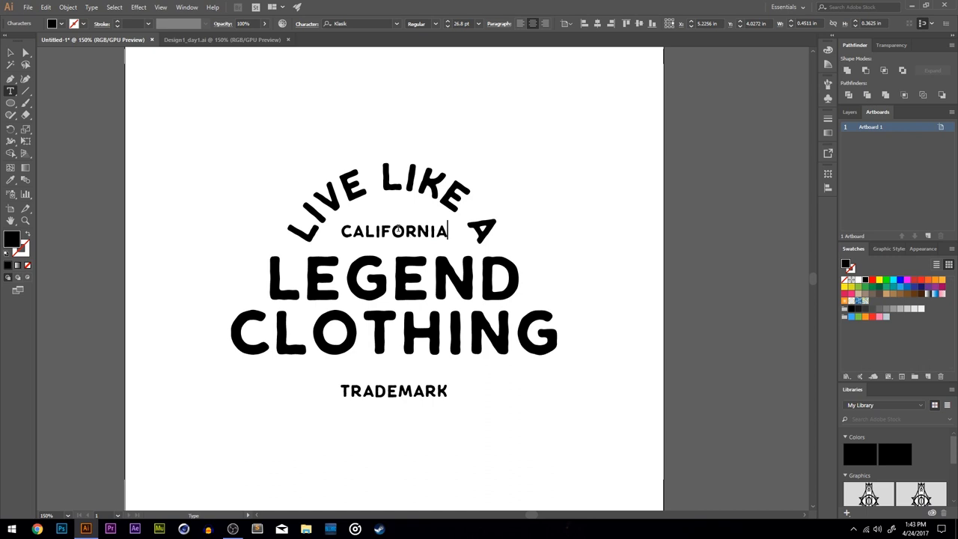
{"action": "left_click", "coordinate": [10, 53]}
{"action": "left_click", "coordinate": [505, 125]}
{"action": "left_click_drag", "start_coordinate": [422, 220], "coordinate": [421, 225]}
{"action": "left_click", "coordinate": [494, 154]}
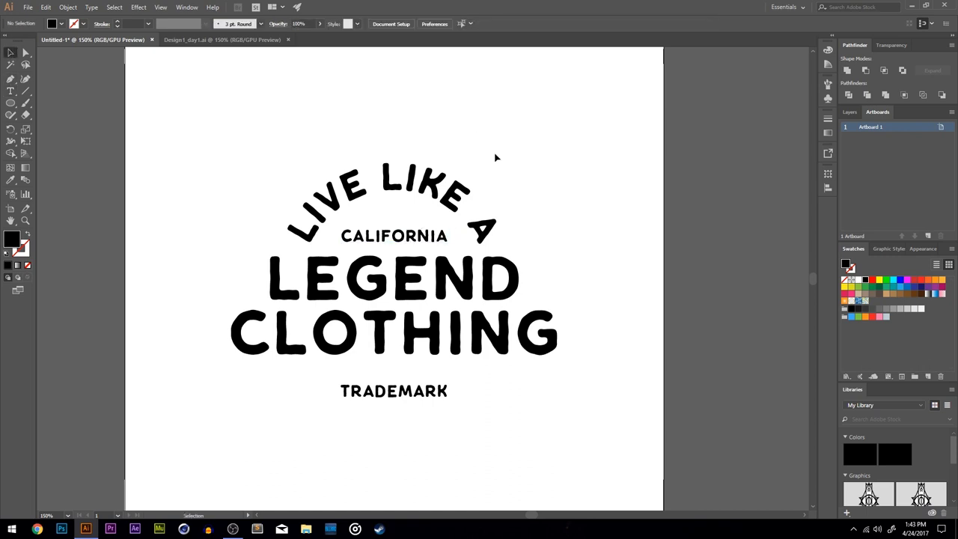
Set both CALIFORNIA and TRADEMARK to 25 pt.
{"action": "left_click", "coordinate": [380, 239]}
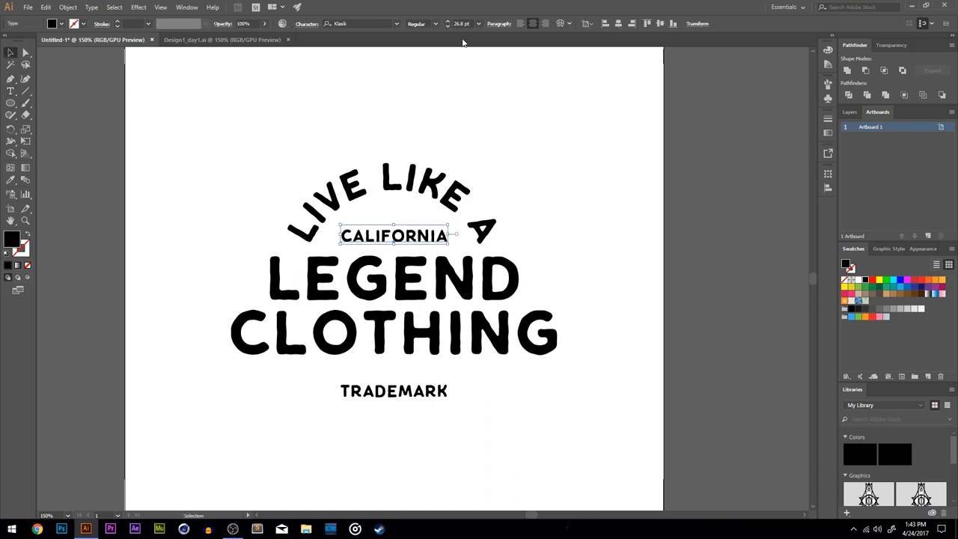
{"action": "left_click", "coordinate": [463, 23]}
{"action": "type", "text": "25"}
{"action": "key", "text": "Return"}
{"action": "left_click", "coordinate": [393, 391]}
{"action": "left_click", "coordinate": [462, 23]}
{"action": "type", "text": "25"}
{"action": "key", "text": "Return"}
{"action": "left_click", "coordinate": [10, 52]}
{"action": "left_click", "coordinate": [442, 154]}
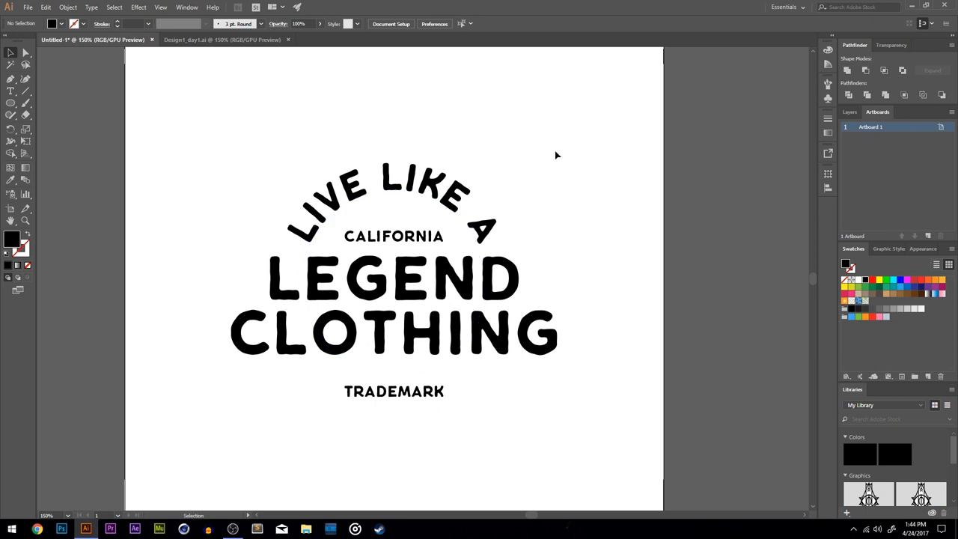
Move TRADEMARK up closer beneath CLOTHING.
{"action": "scroll", "coordinate": [390, 400], "scroll_direction": "down", "scroll_amount": 1}
{"action": "left_click_drag", "start_coordinate": [391, 376], "coordinate": [395, 362]}
{"action": "left_click", "coordinate": [411, 389]}
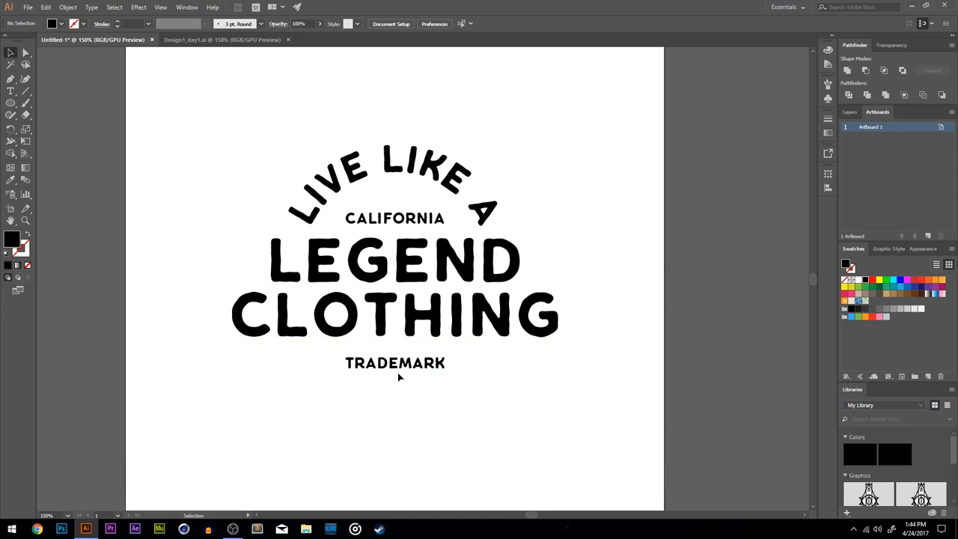
{"action": "key", "text": "space"}
{"action": "left_click_drag", "start_coordinate": [452, 404], "coordinate": [449, 368]}
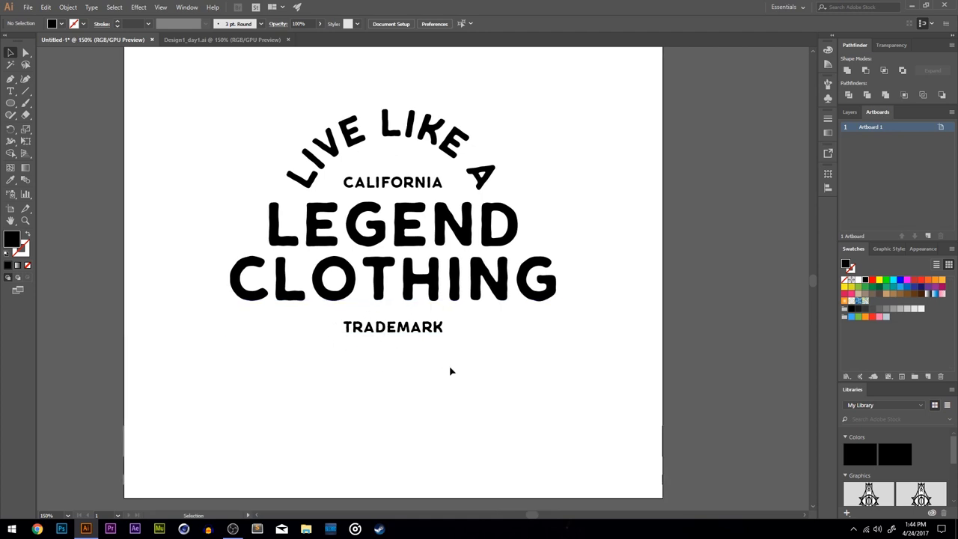
{"action": "left_click", "coordinate": [396, 327]}
{"action": "left_click", "coordinate": [411, 401]}
{"action": "left_click", "coordinate": [410, 186]}
{"action": "left_click", "coordinate": [406, 384]}
Draw a rounded rectangle below TRADEMARK with no fill and a 4 pt black stroke.
{"action": "left_click_drag", "start_coordinate": [6, 105], "coordinate": [42, 118]}
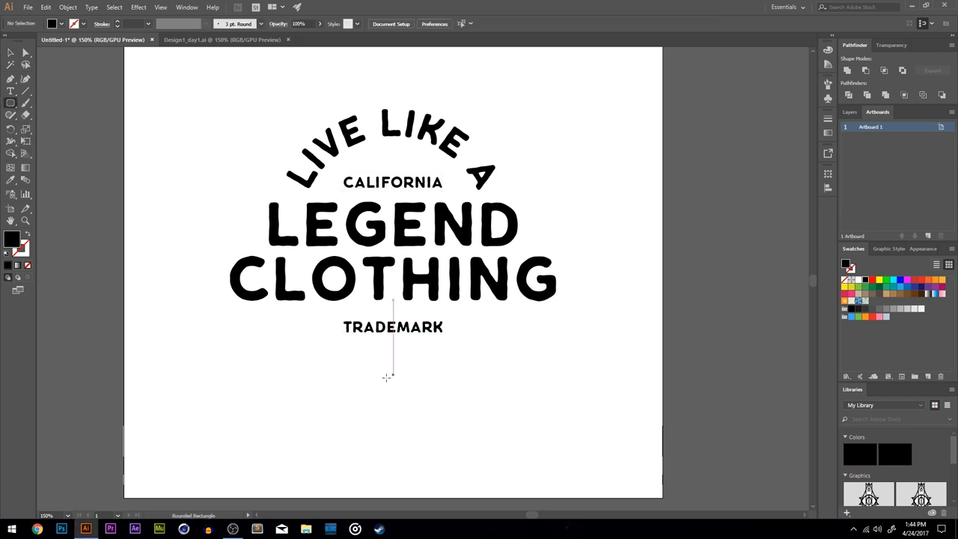
{"action": "left_click_drag", "start_coordinate": [330, 353], "coordinate": [453, 380]}
{"action": "left_click", "coordinate": [11, 54]}
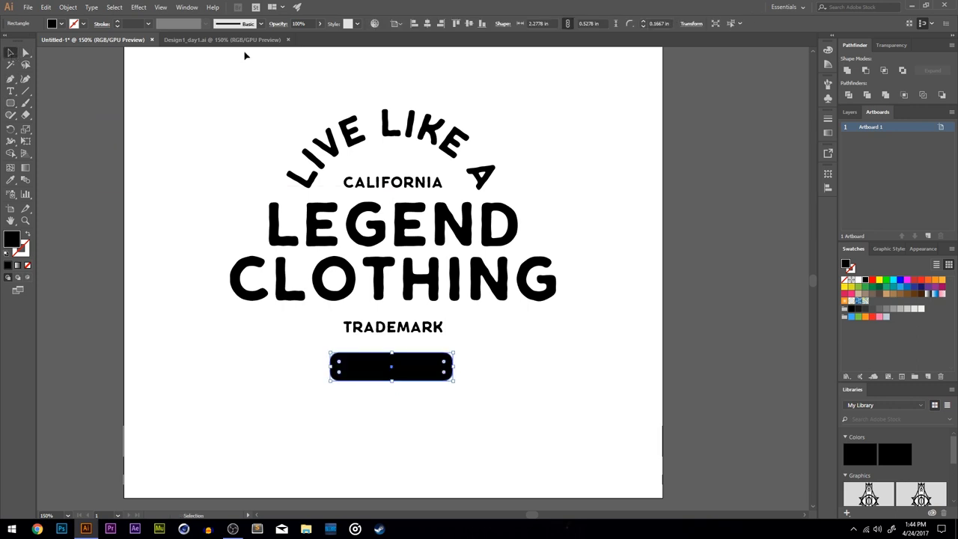
{"action": "left_click", "coordinate": [60, 23]}
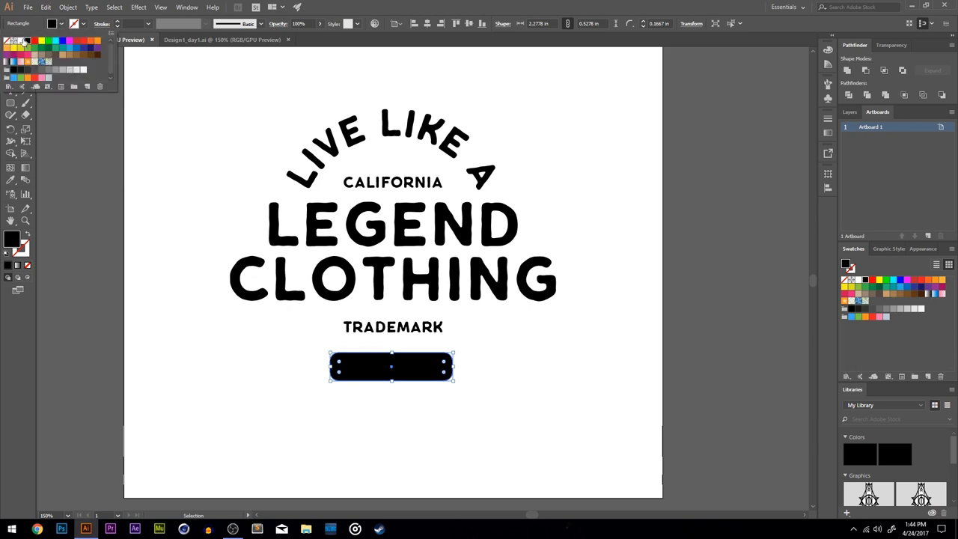
{"action": "left_click", "coordinate": [7, 42]}
{"action": "left_click", "coordinate": [118, 21]}
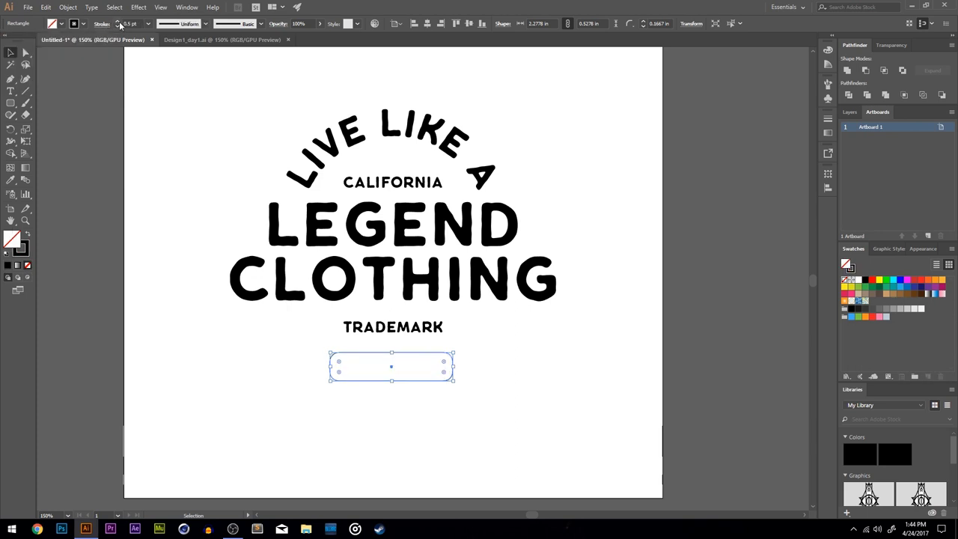
{"action": "left_click", "coordinate": [117, 22]}
{"action": "left_click", "coordinate": [118, 22]}
{"action": "left_click", "coordinate": [117, 22]}
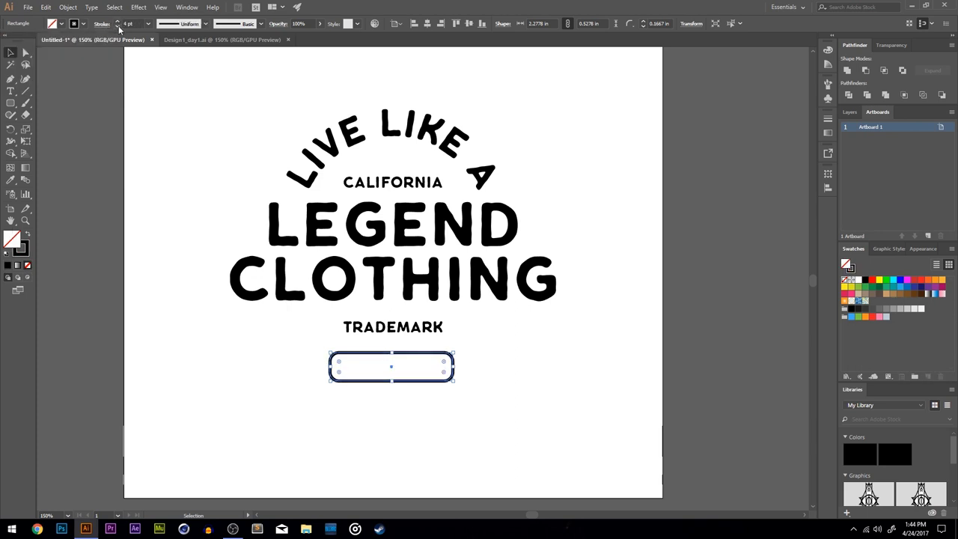
{"action": "left_click", "coordinate": [249, 389]}
Move TRADEMARK inside the rounded rectangle and narrow the box to fit it.
{"action": "left_click_drag", "start_coordinate": [397, 330], "coordinate": [396, 371]}
{"action": "left_click_drag", "start_coordinate": [468, 349], "coordinate": [342, 400]}
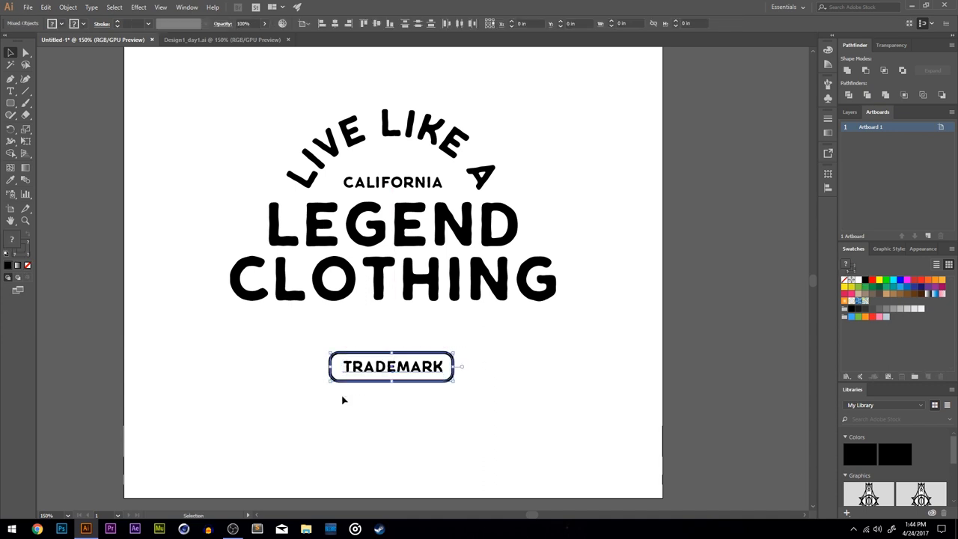
{"action": "left_click", "coordinate": [454, 366]}
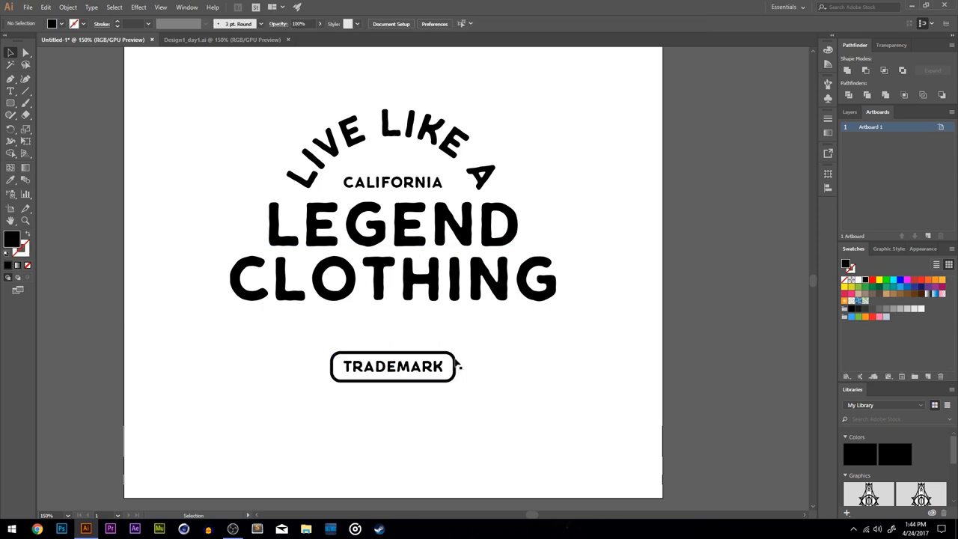
{"action": "left_click_drag", "start_coordinate": [392, 361], "coordinate": [393, 363]}
{"action": "left_click", "coordinate": [515, 360]}
{"action": "left_click_drag", "start_coordinate": [457, 374], "coordinate": [232, 335]}
{"action": "left_click", "coordinate": [501, 413]}
{"action": "left_click_drag", "start_coordinate": [492, 394], "coordinate": [291, 330]}
{"action": "left_click", "coordinate": [467, 385]}
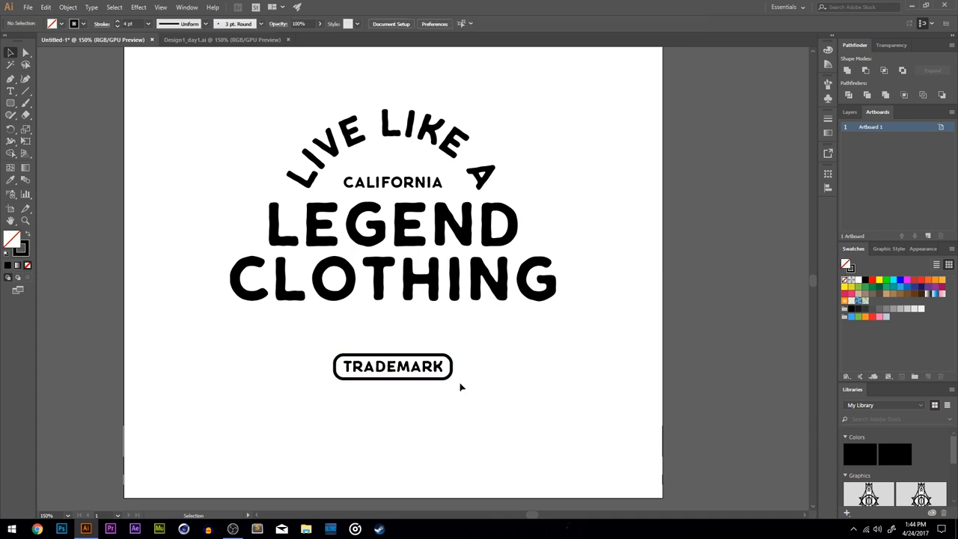
{"action": "left_click", "coordinate": [12, 104]}
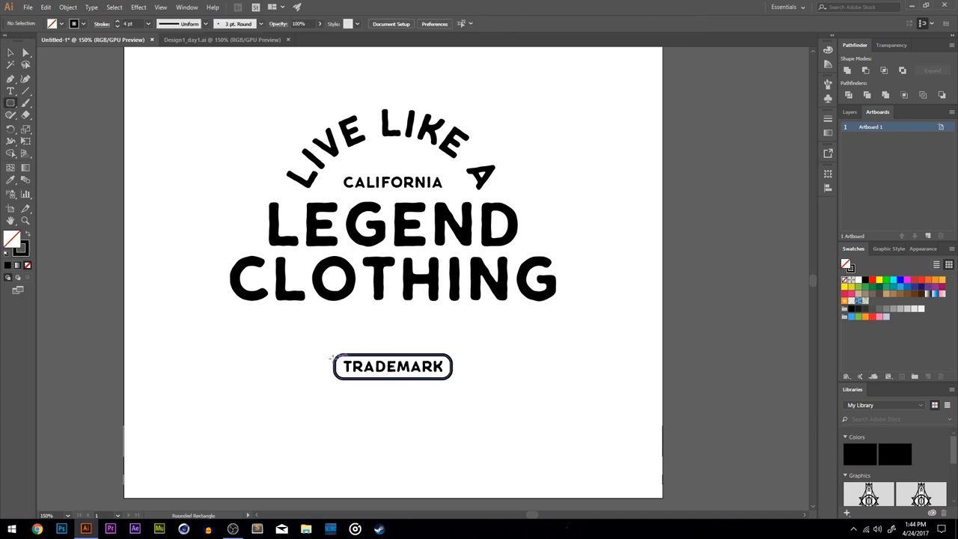
{"action": "key", "text": "v"}
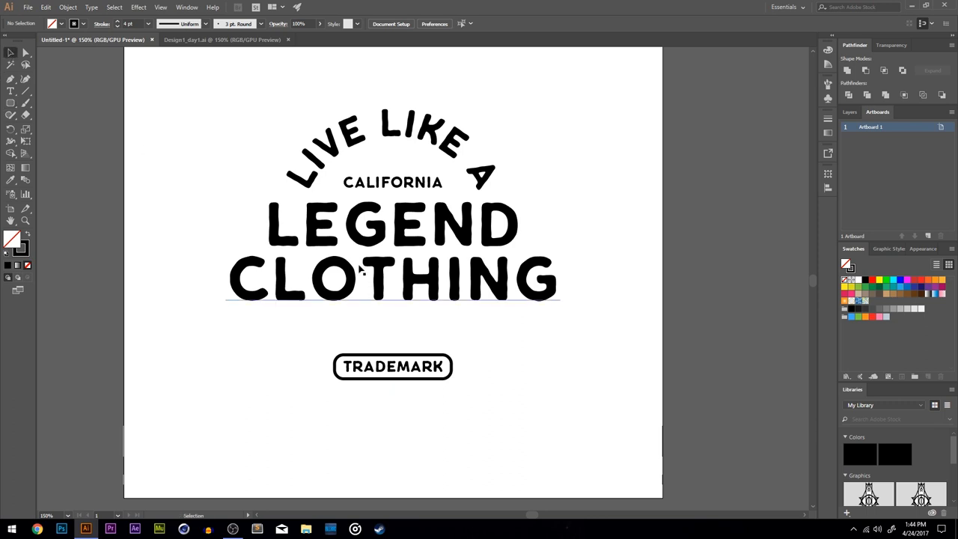
{"action": "left_click", "coordinate": [61, 24]}
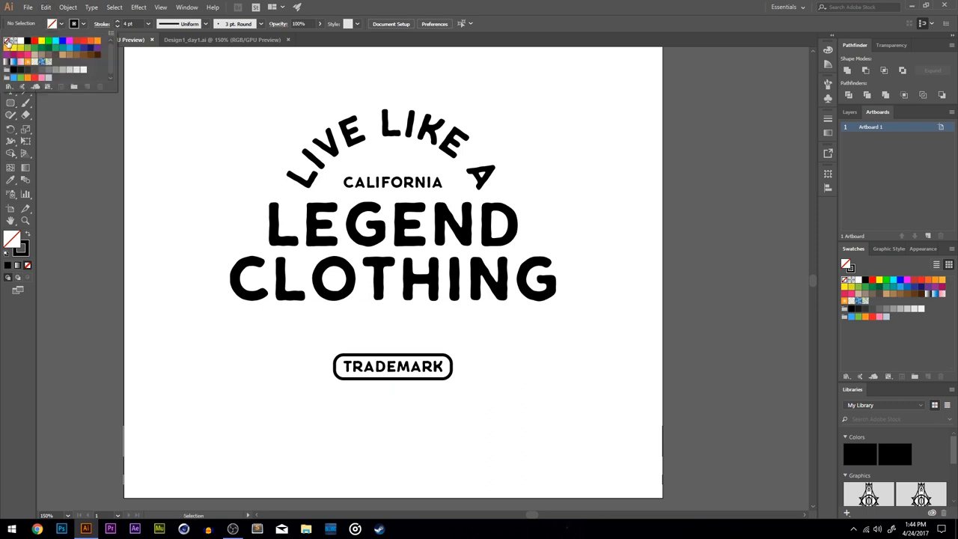
{"action": "left_click", "coordinate": [18, 18]}
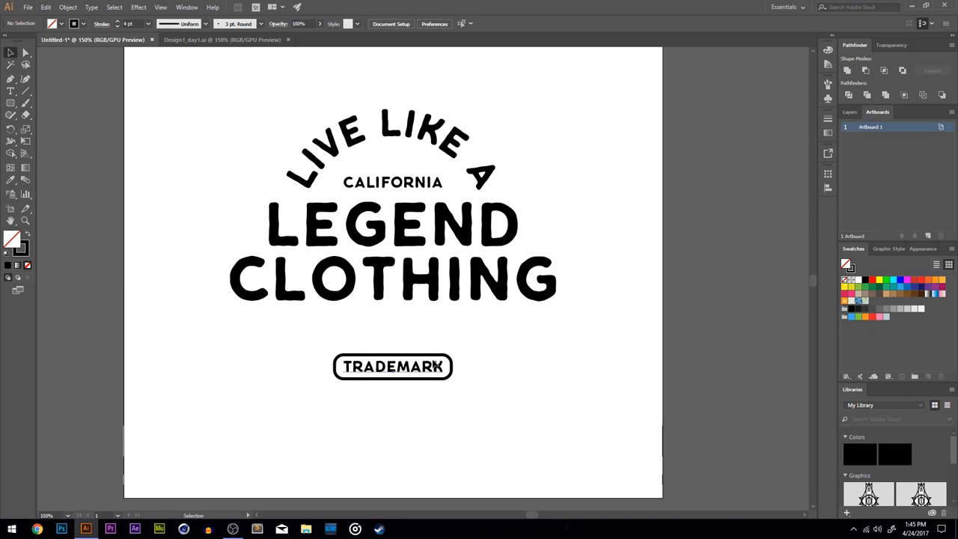
Move the grouped TRADEMARK badge up under CLOTHING and nudge it into place with the arrow keys.
{"action": "left_click_drag", "start_coordinate": [492, 359], "coordinate": [319, 385]}
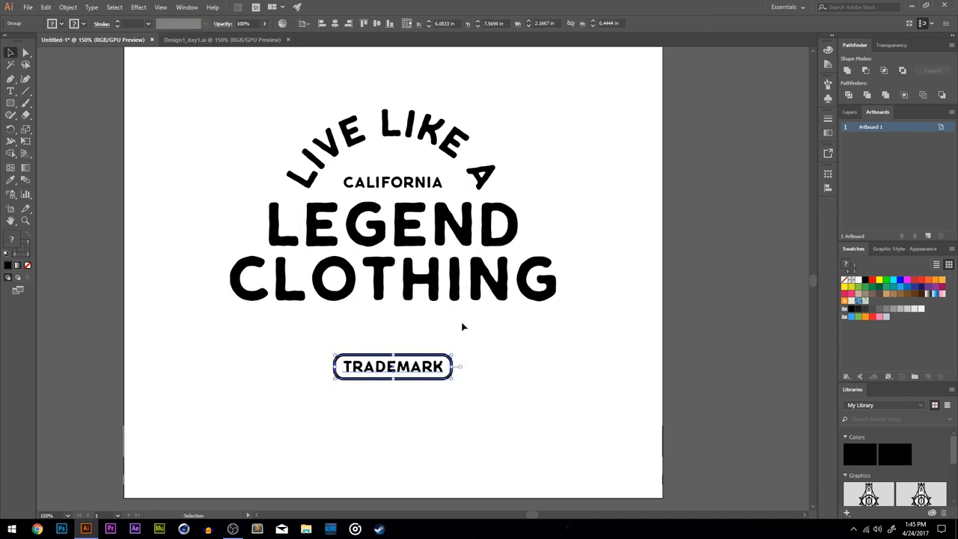
{"action": "key", "text": "a"}
{"action": "key", "text": "v"}
{"action": "left_click", "coordinate": [479, 330]}
{"action": "left_click_drag", "start_coordinate": [419, 365], "coordinate": [443, 327]}
{"action": "left_click", "coordinate": [440, 335]}
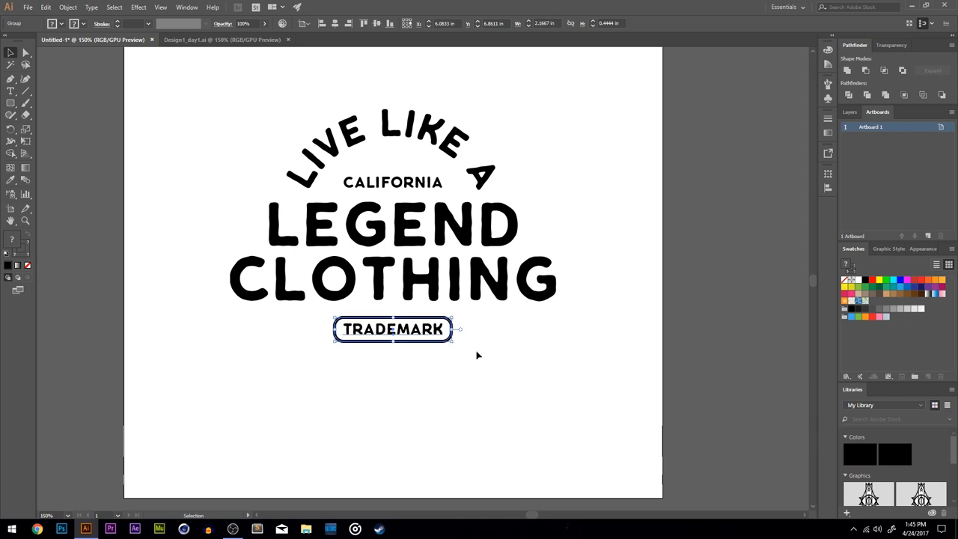
{"action": "key", "text": "Up"}
{"action": "key", "text": "Up"}
{"action": "key", "text": "Down"}
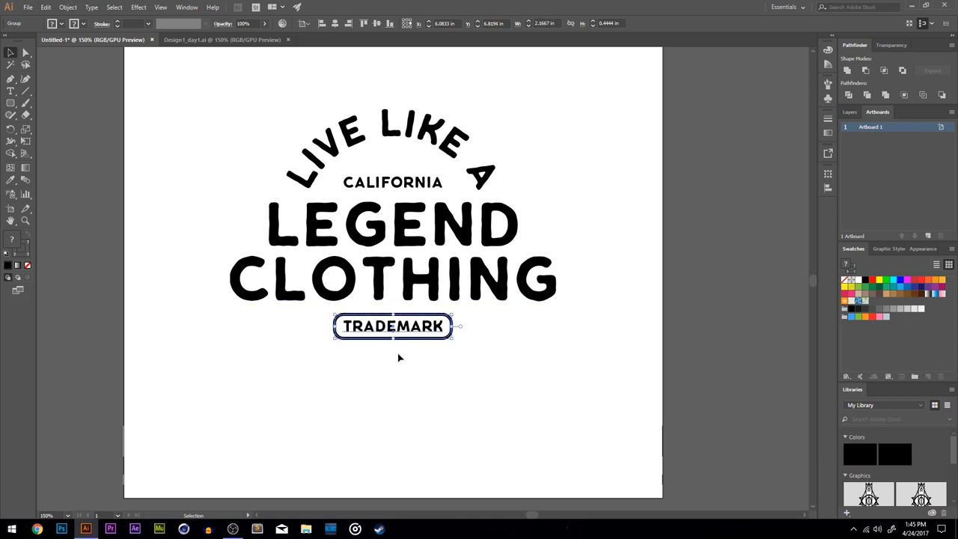
{"action": "key", "text": "Up"}
{"action": "key", "text": "Up"}
{"action": "left_click", "coordinate": [466, 396]}
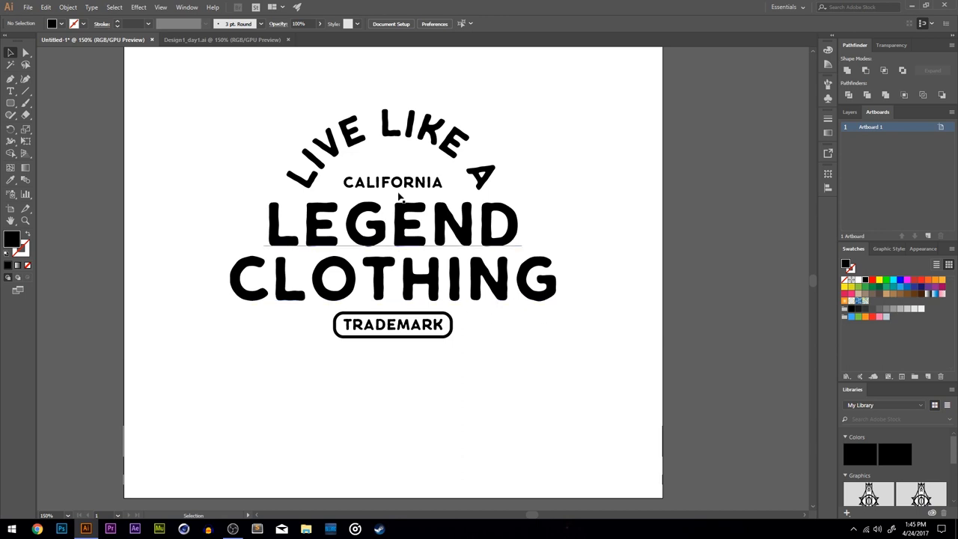
{"action": "left_click_drag", "start_coordinate": [482, 122], "coordinate": [481, 145]}
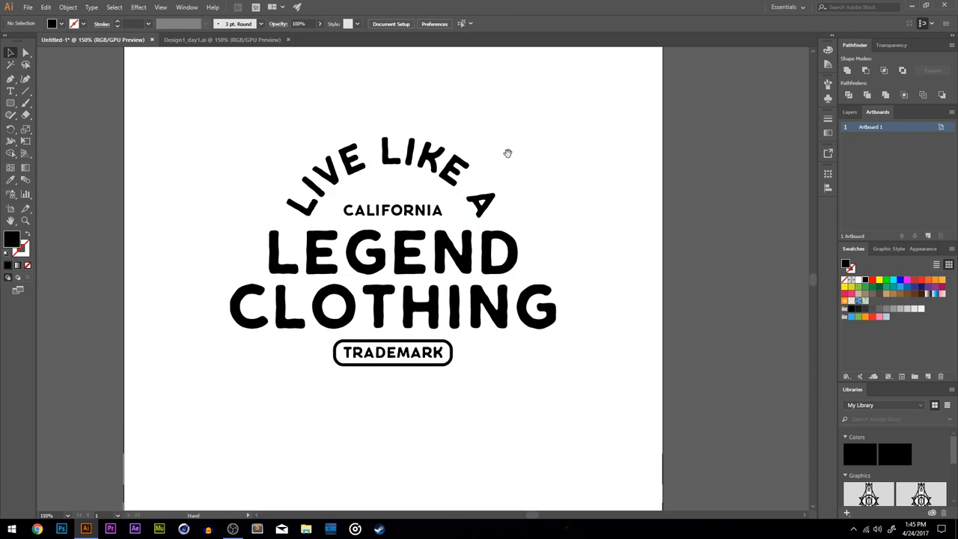
{"action": "left_click_drag", "start_coordinate": [577, 150], "coordinate": [574, 135]}
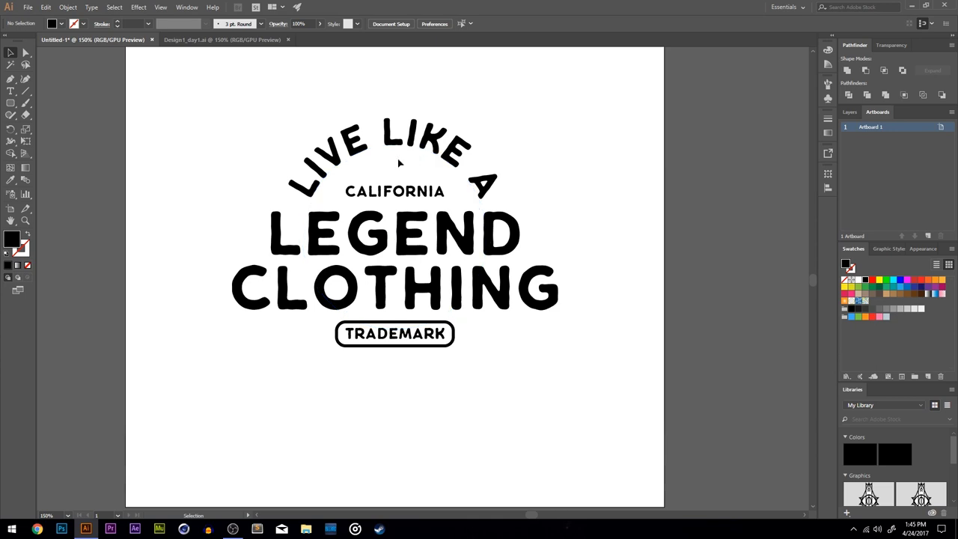
Draw a circle at the artboard's upper left and fill it red.
{"action": "left_click_drag", "start_coordinate": [397, 175], "coordinate": [404, 249]}
{"action": "left_click_drag", "start_coordinate": [11, 102], "coordinate": [60, 127]}
{"action": "left_click_drag", "start_coordinate": [185, 91], "coordinate": [280, 187]}
{"action": "key", "text": "v"}
{"action": "left_click_drag", "start_coordinate": [200, 107], "coordinate": [160, 81]}
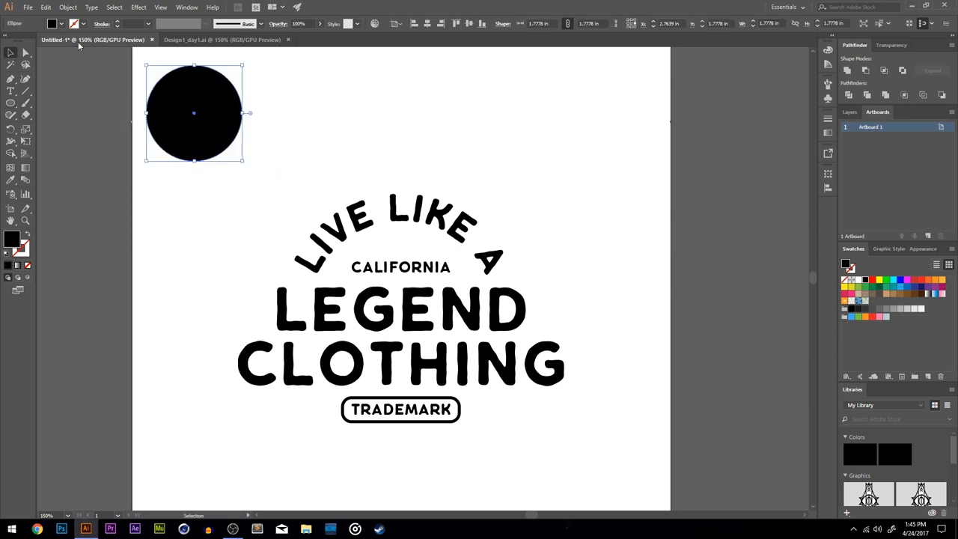
{"action": "left_click", "coordinate": [61, 23]}
{"action": "left_click", "coordinate": [34, 41]}
{"action": "left_click", "coordinate": [314, 109]}
Place an overlapping copy of the circle to its right and fill it black.
{"action": "left_click", "coordinate": [214, 98]}
{"action": "left_click_drag", "start_coordinate": [178, 91], "coordinate": [212, 97]}
{"action": "left_click", "coordinate": [60, 23]}
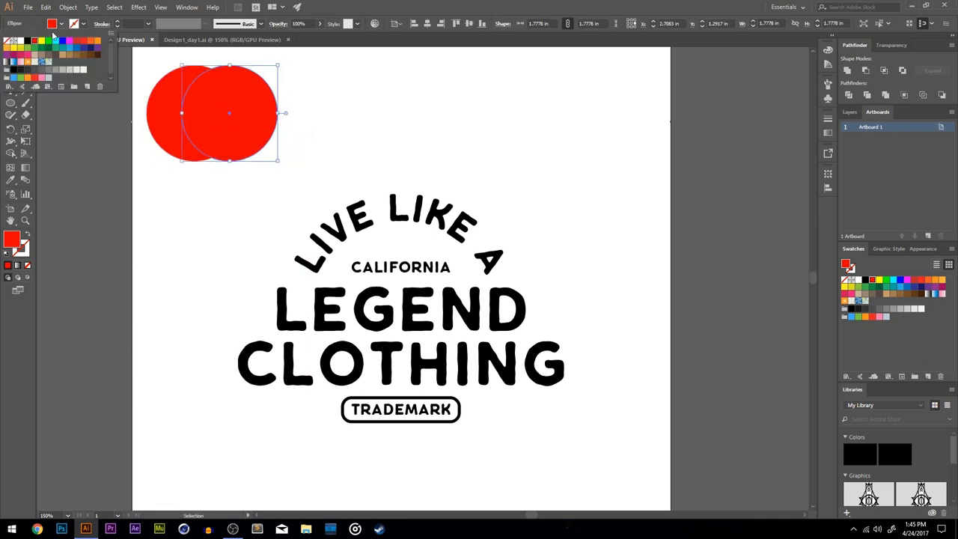
{"action": "left_click", "coordinate": [28, 45]}
{"action": "left_click", "coordinate": [338, 123]}
{"action": "left_click", "coordinate": [334, 132]}
Select both circles and cut the black one from the red with Minus Front.
{"action": "scroll", "coordinate": [200, 92], "scroll_direction": "up", "scroll_amount": 1}
{"action": "scroll", "coordinate": [199, 92], "scroll_direction": "left", "scroll_amount": 1}
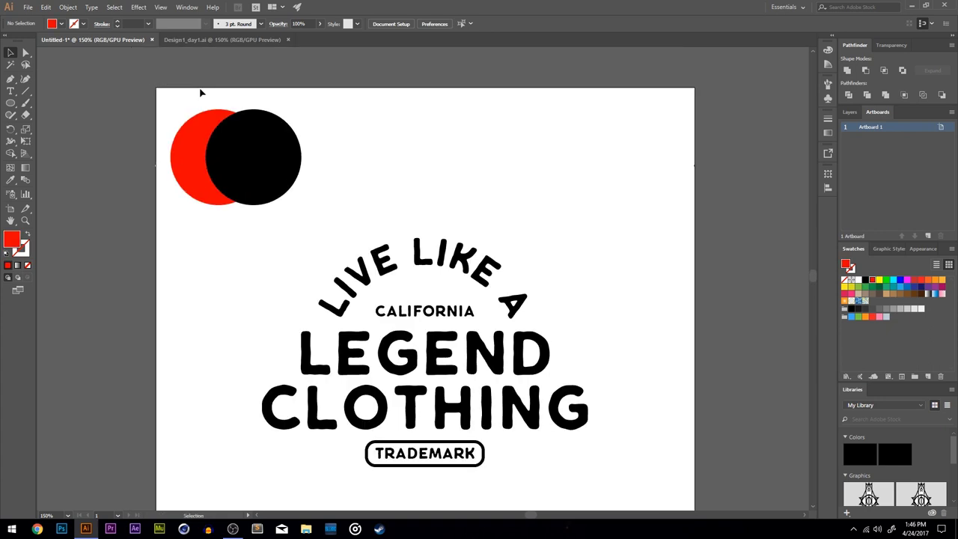
{"action": "left_click", "coordinate": [251, 142]}
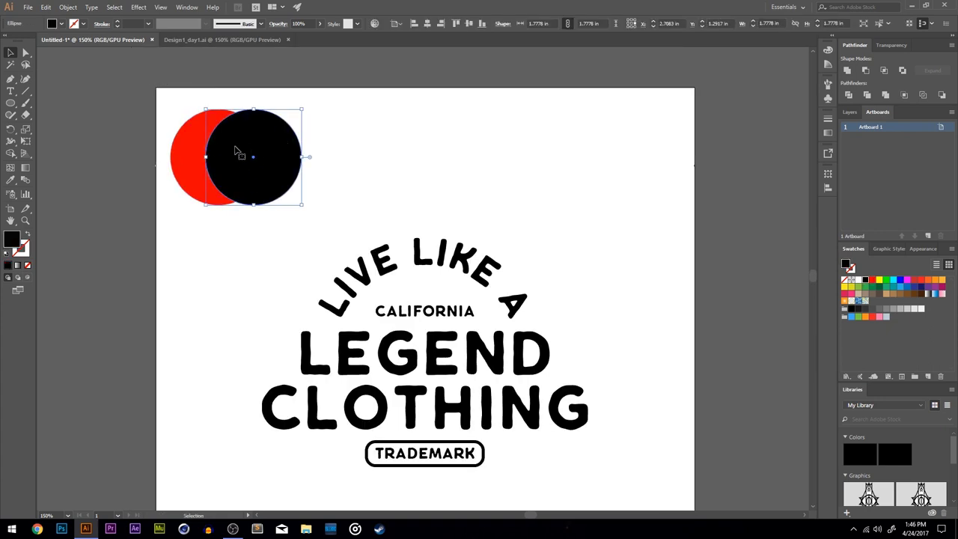
{"action": "left_click", "coordinate": [196, 137]}
{"action": "left_click", "coordinate": [222, 88]}
{"action": "left_click_drag", "start_coordinate": [167, 86], "coordinate": [318, 228]}
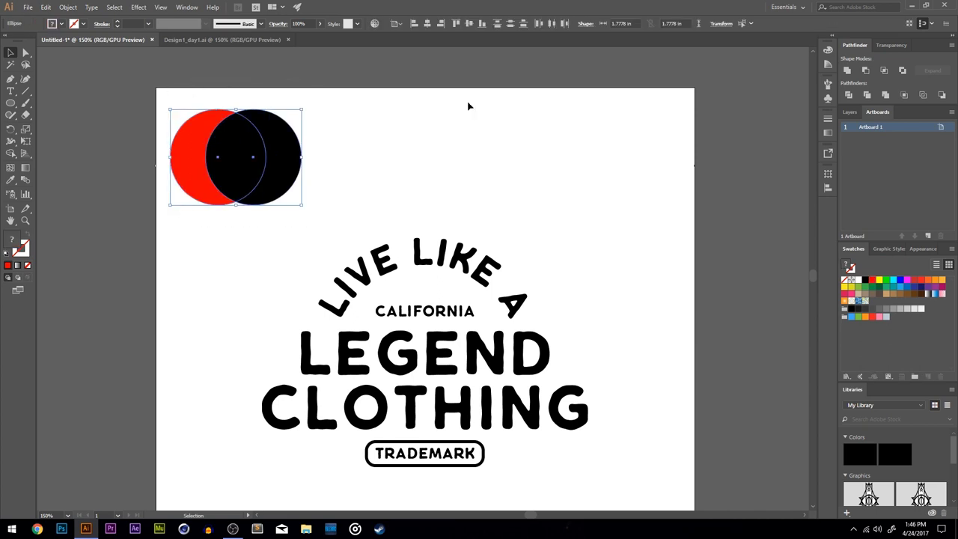
{"action": "left_click", "coordinate": [866, 71]}
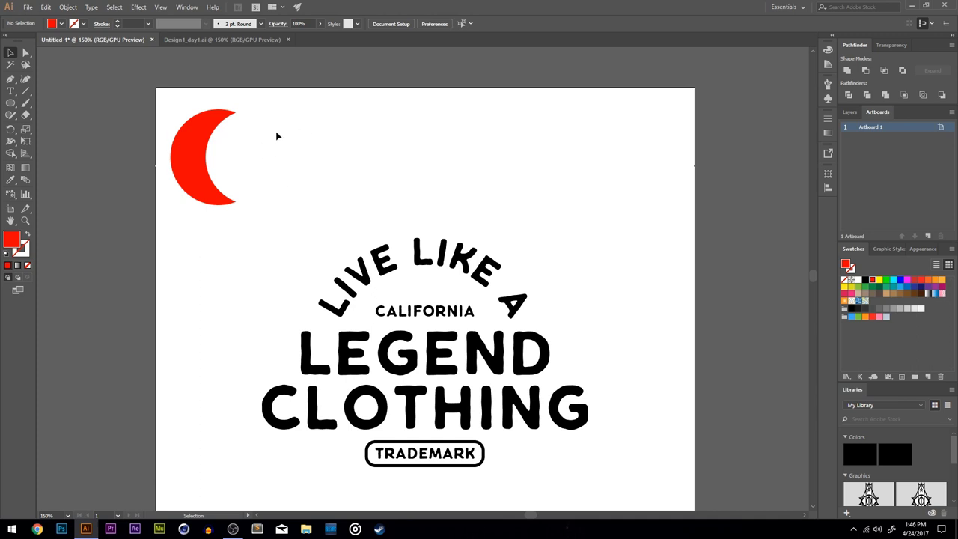
Reposition the red crescent toward the artboard's top left.
{"action": "left_click", "coordinate": [193, 137]}
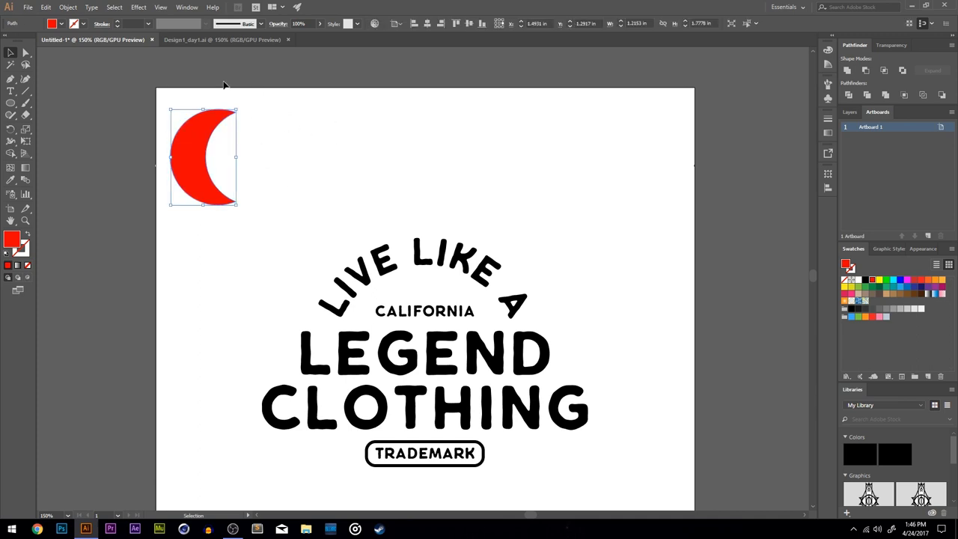
{"action": "left_click", "coordinate": [274, 121]}
{"action": "left_click_drag", "start_coordinate": [226, 118], "coordinate": [321, 118]}
{"action": "left_click", "coordinate": [400, 117]}
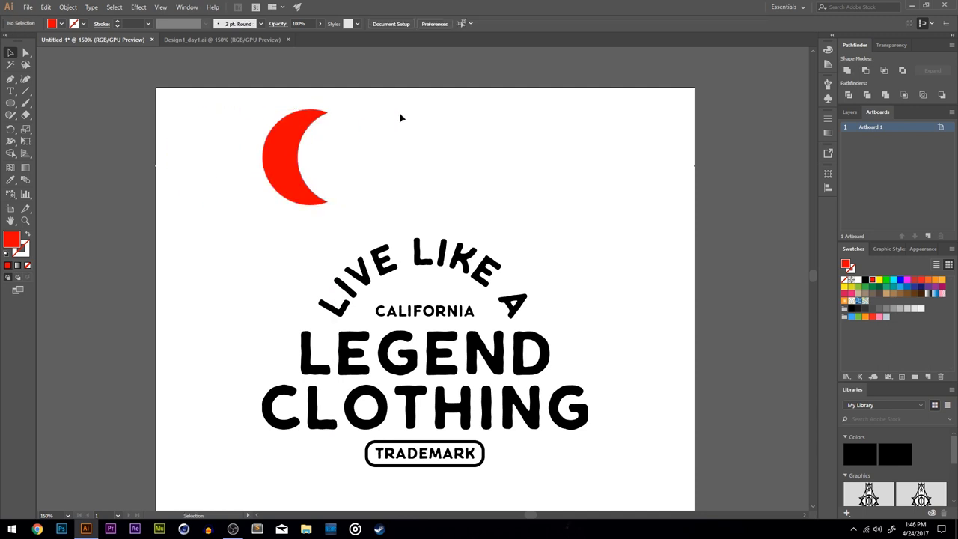
{"action": "left_click", "coordinate": [305, 118]}
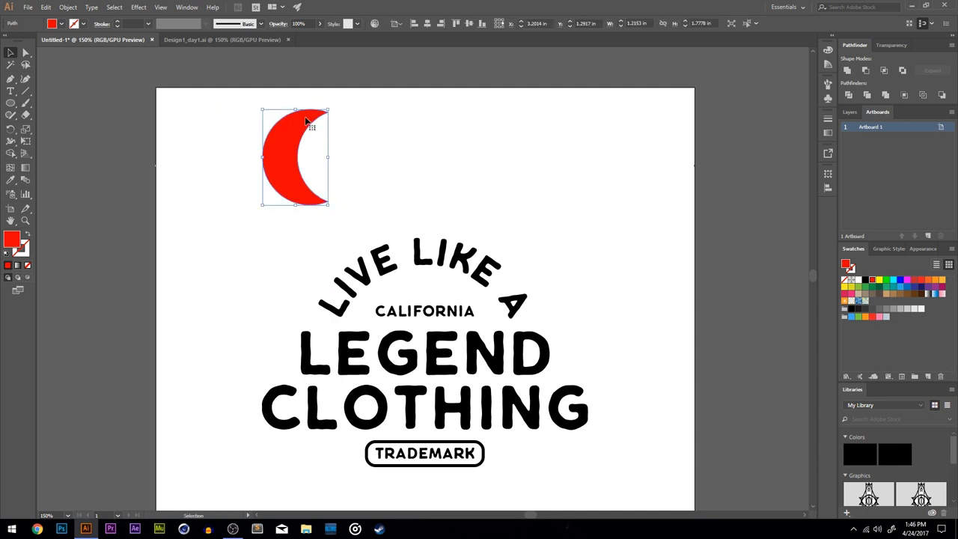
{"action": "left_click_drag", "start_coordinate": [306, 120], "coordinate": [179, 267]}
{"action": "left_click", "coordinate": [277, 170]}
{"action": "left_click", "coordinate": [299, 151]}
{"action": "left_click", "coordinate": [235, 184]}
{"action": "left_click_drag", "start_coordinate": [235, 183], "coordinate": [244, 142]}
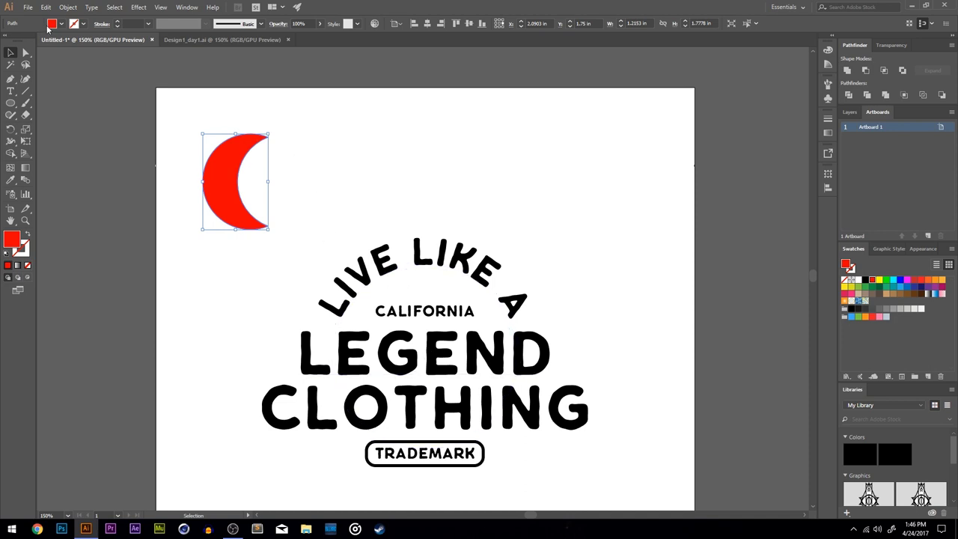
Give the crescent a 6 pt black stroke with round caps and round joins.
{"action": "left_click", "coordinate": [118, 21]}
{"action": "left_click", "coordinate": [117, 22]}
{"action": "left_click", "coordinate": [118, 22]}
{"action": "left_click", "coordinate": [102, 24]}
{"action": "left_click", "coordinate": [50, 48]}
{"action": "left_click", "coordinate": [49, 63]}
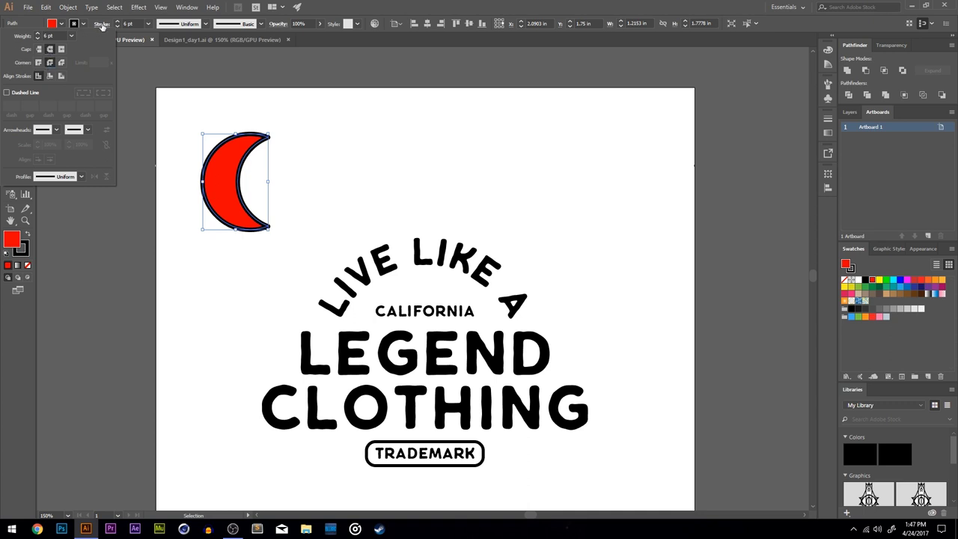
Expand the crescent's fill and stroke, then unite the pieces into one solid shape.
{"action": "left_click", "coordinate": [100, 24]}
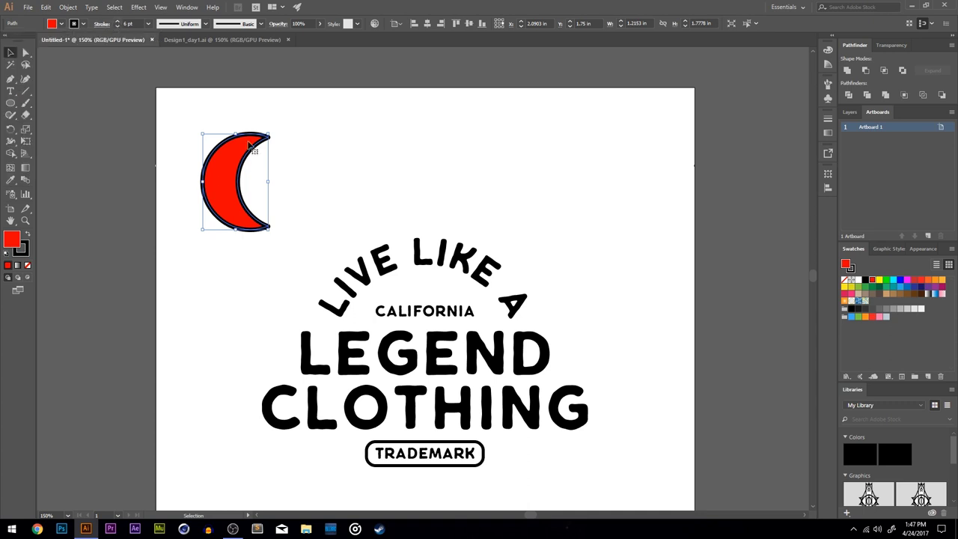
{"action": "left_click_drag", "start_coordinate": [299, 105], "coordinate": [187, 198]}
{"action": "left_click", "coordinate": [66, 6]}
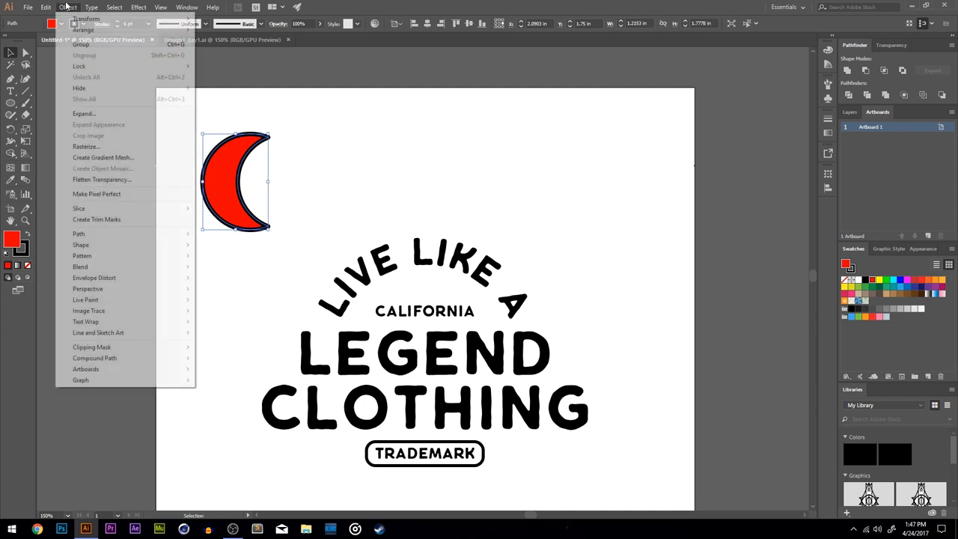
{"action": "left_click", "coordinate": [86, 112]}
{"action": "left_click", "coordinate": [451, 319]}
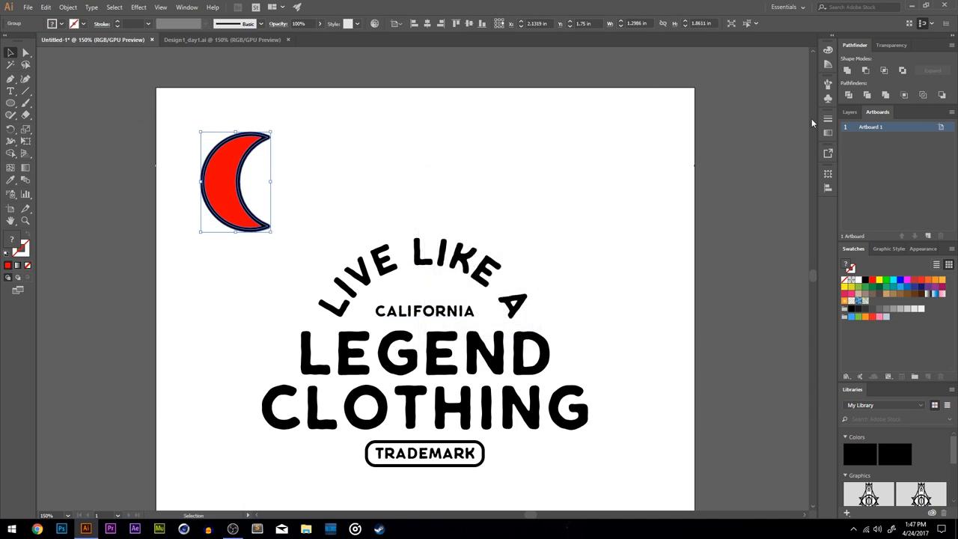
{"action": "left_click", "coordinate": [847, 69]}
{"action": "left_click", "coordinate": [330, 120]}
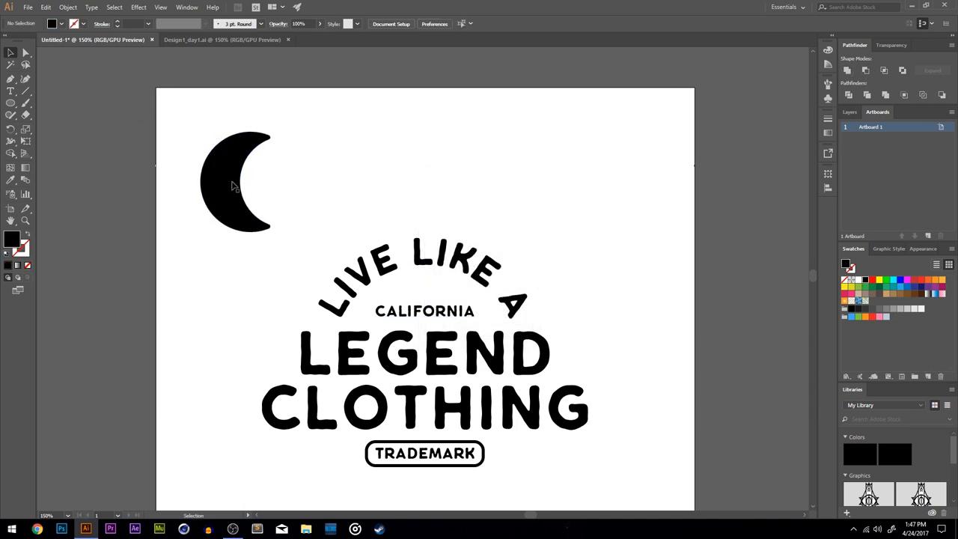
{"action": "left_click", "coordinate": [240, 161]}
Scale the crescent down, place it above CALIFORNIA, and start a Pen path near the top left.
{"action": "left_click_drag", "start_coordinate": [270, 133], "coordinate": [436, 290]}
{"action": "left_click", "coordinate": [236, 225]}
{"action": "left_click", "coordinate": [563, 228]}
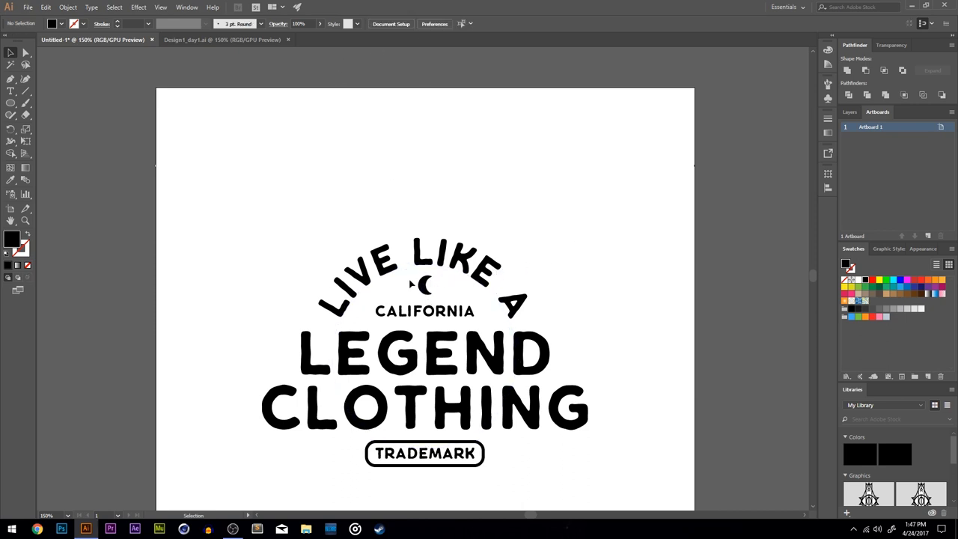
{"action": "key", "text": "p"}
{"action": "left_click", "coordinate": [260, 128]}
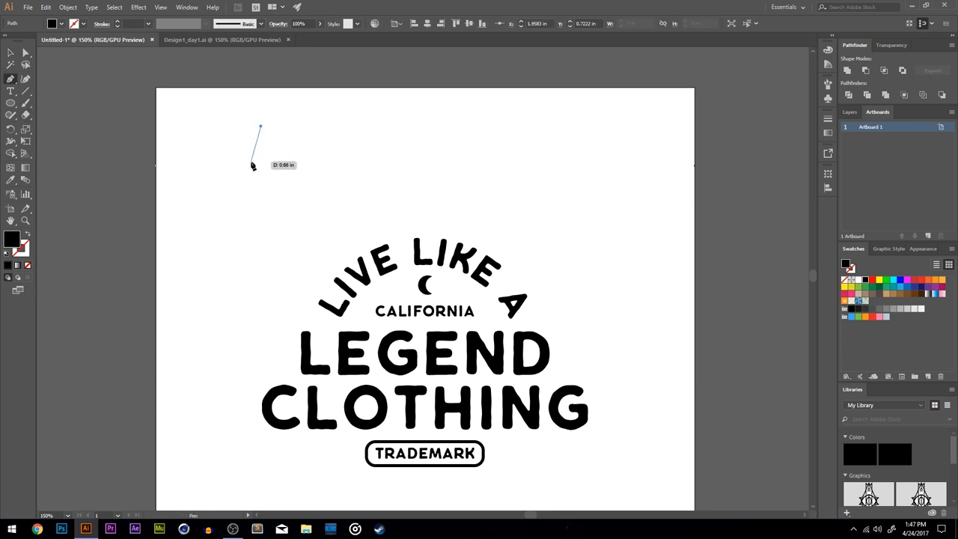
Draw a closed half-diamond with the Pen tool and pull its left anchor out to a sharp point.
{"action": "left_click_drag", "start_coordinate": [250, 163], "coordinate": [262, 193]}
{"action": "left_click", "coordinate": [262, 182]}
{"action": "left_click", "coordinate": [261, 189]}
{"action": "left_click", "coordinate": [262, 128]}
{"action": "left_click", "coordinate": [25, 53]}
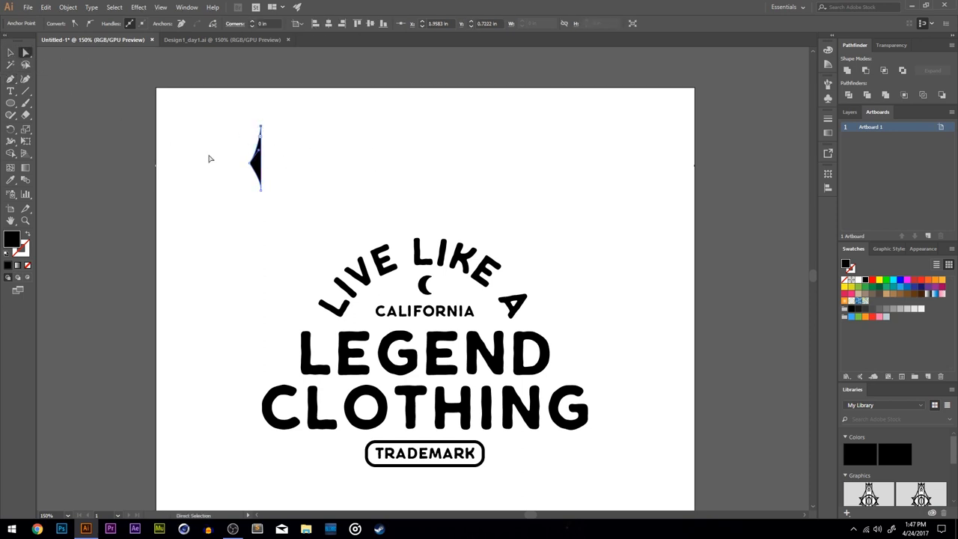
{"action": "left_click_drag", "start_coordinate": [254, 165], "coordinate": [248, 158]}
{"action": "left_click", "coordinate": [284, 173]}
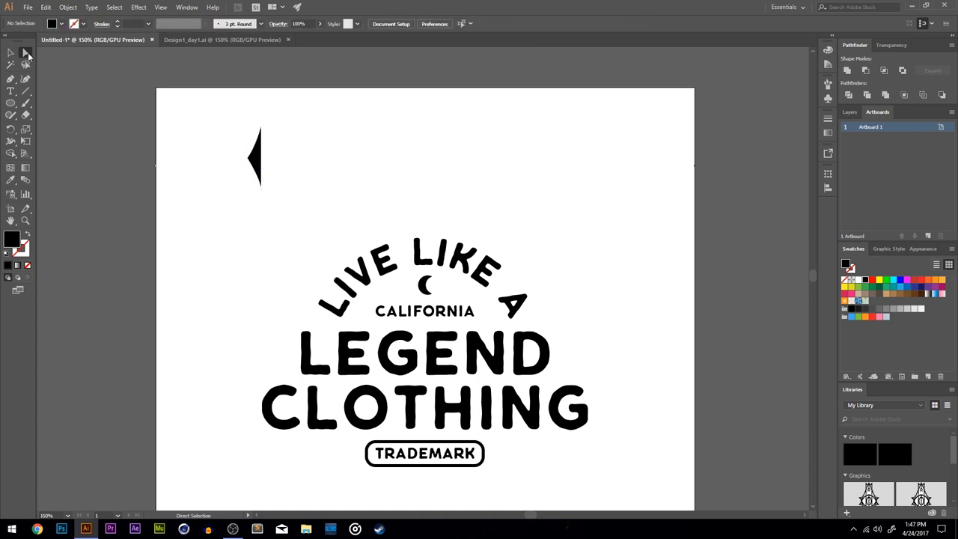
{"action": "left_click", "coordinate": [10, 53]}
{"action": "left_click", "coordinate": [248, 158]}
{"action": "key", "text": "shift+e"}
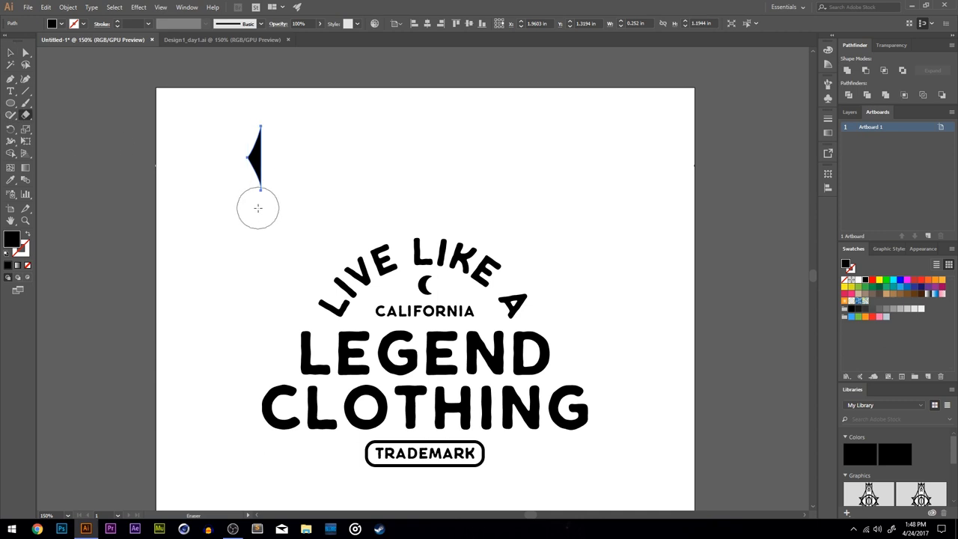
{"action": "key", "text": "v"}
{"action": "left_click", "coordinate": [172, 119]}
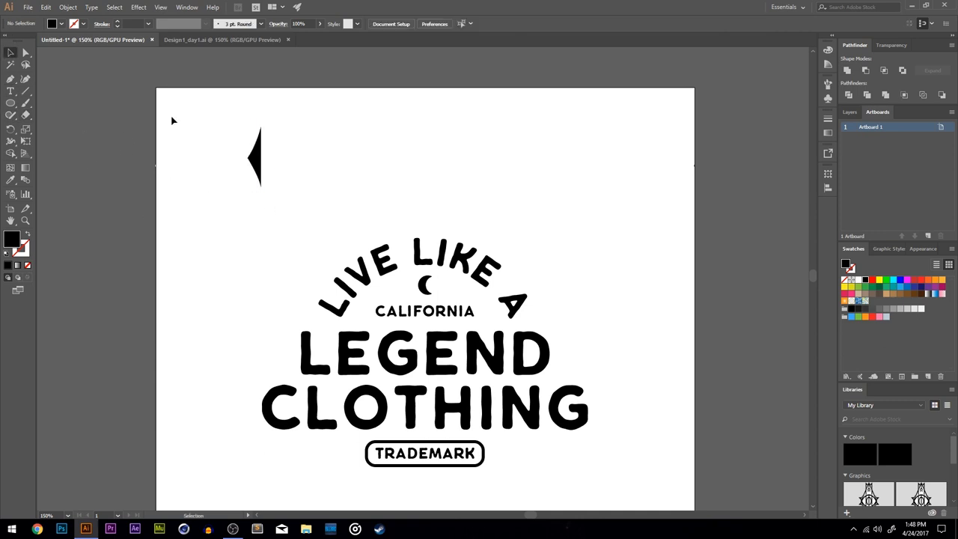
Duplicate the half shape, reflect the copy, and butt it against the original.
{"action": "left_click_drag", "start_coordinate": [257, 155], "coordinate": [277, 155]}
{"action": "right_click", "coordinate": [280, 155]}
{"action": "mouse_move", "coordinate": [310, 300]}
{"action": "left_click", "coordinate": [209, 337]}
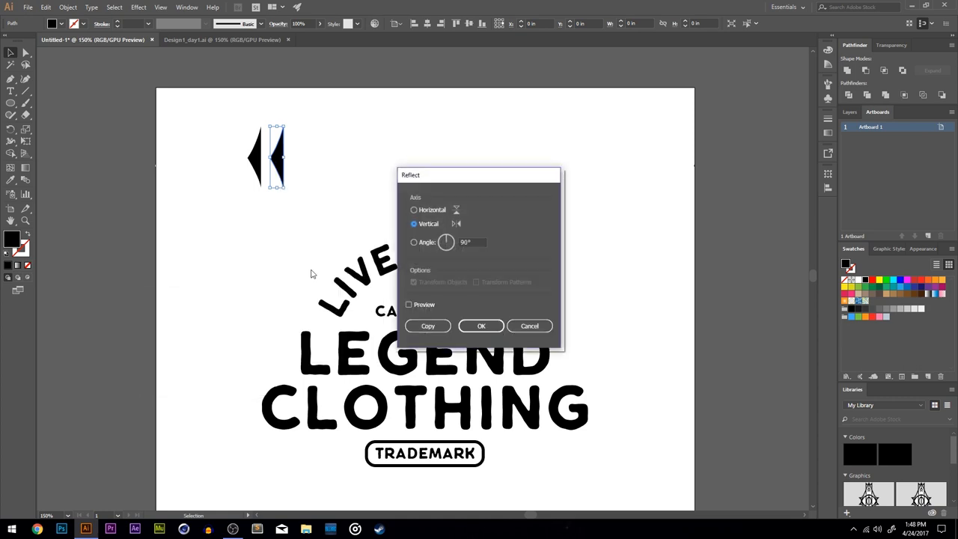
{"action": "left_click", "coordinate": [481, 327]}
{"action": "left_click", "coordinate": [342, 188]}
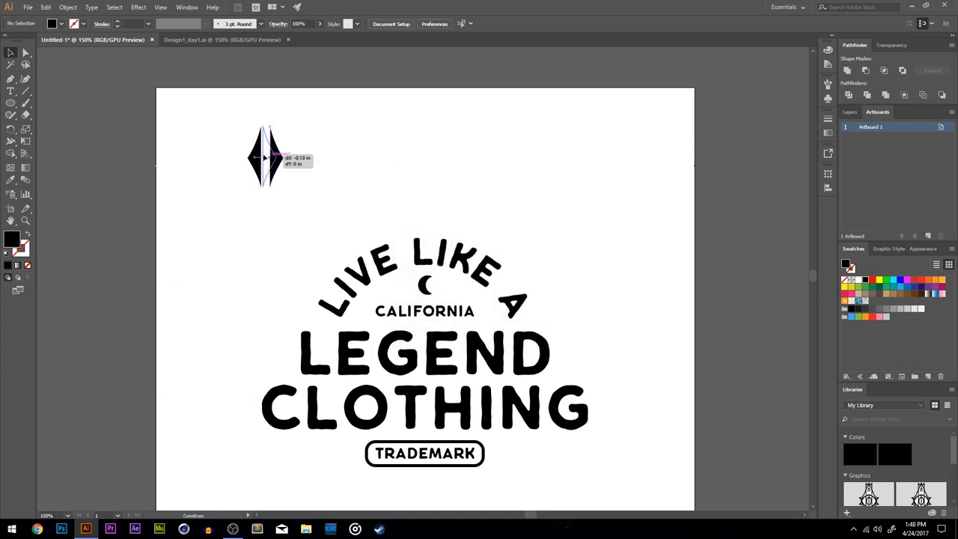
{"action": "left_click_drag", "start_coordinate": [277, 154], "coordinate": [268, 155]}
Select both halves and unite them into one black diamond.
{"action": "left_click", "coordinate": [316, 137]}
{"action": "left_click_drag", "start_coordinate": [314, 133], "coordinate": [270, 160]}
{"action": "left_click", "coordinate": [322, 112]}
{"action": "left_click", "coordinate": [267, 158]}
{"action": "left_click", "coordinate": [311, 132]}
{"action": "left_click_drag", "start_coordinate": [294, 115], "coordinate": [220, 208]}
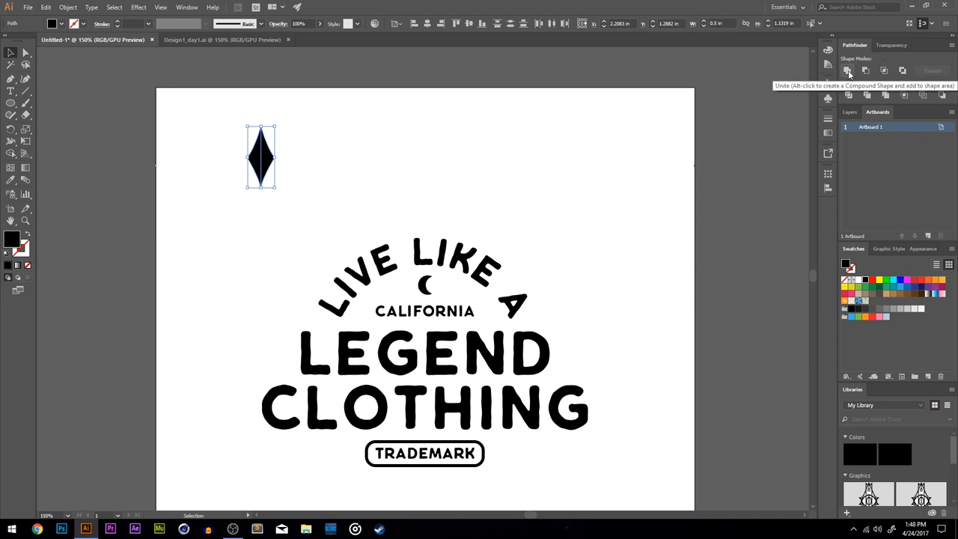
{"action": "left_click", "coordinate": [849, 71]}
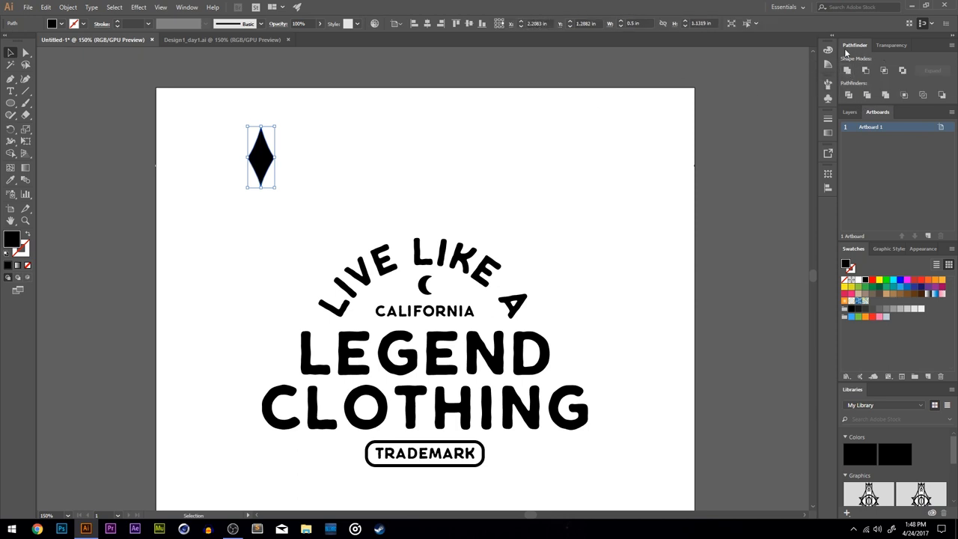
{"action": "left_click", "coordinate": [590, 92]}
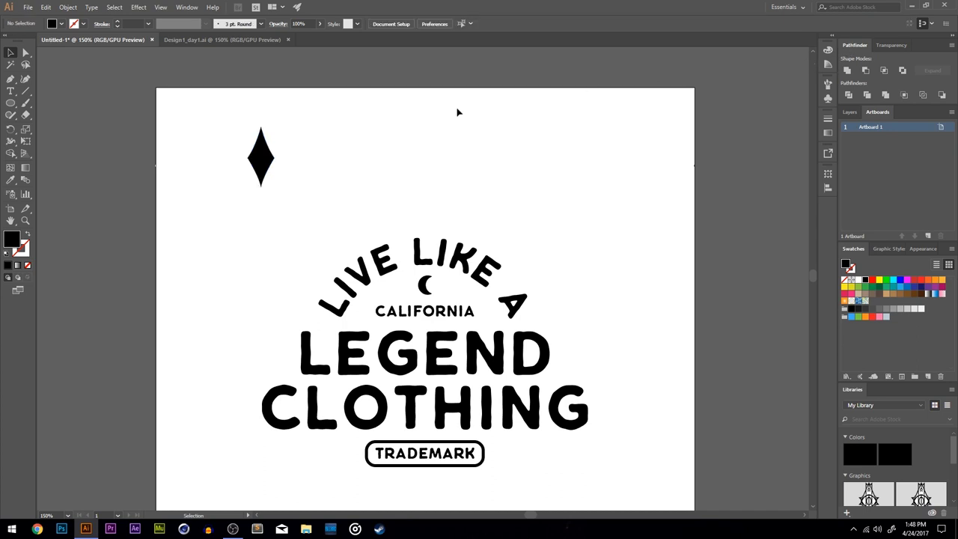
Give the diamond a 6 pt black stroke with round joins.
{"action": "left_click_drag", "start_coordinate": [326, 130], "coordinate": [254, 174]}
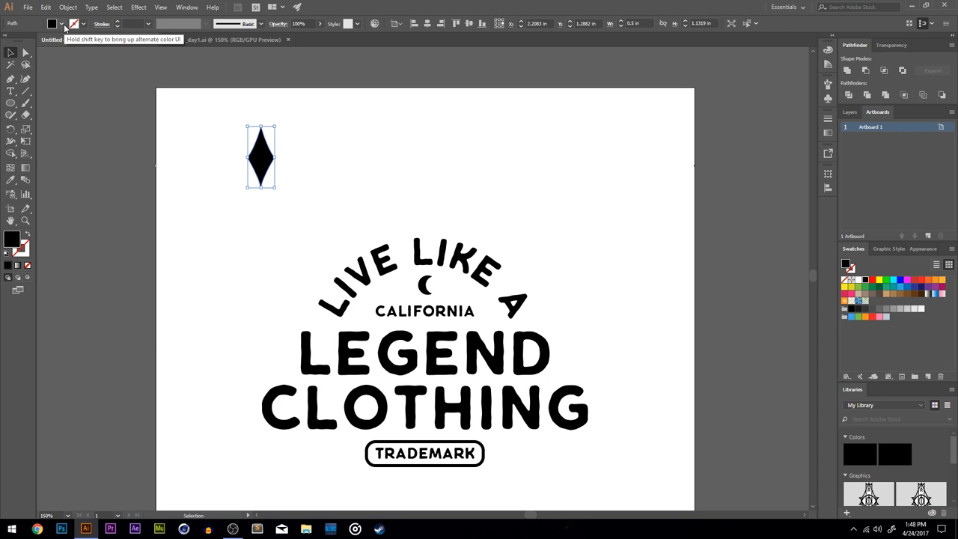
{"action": "left_click", "coordinate": [212, 114]}
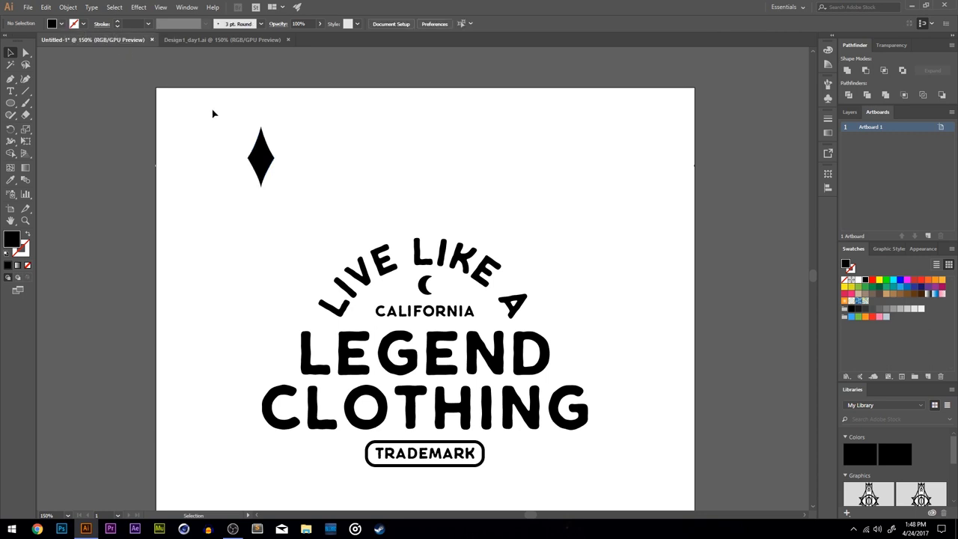
{"action": "left_click", "coordinate": [266, 153]}
{"action": "left_click", "coordinate": [118, 22]}
{"action": "left_click", "coordinate": [118, 22]}
{"action": "left_click", "coordinate": [118, 22]}
{"action": "left_click", "coordinate": [118, 22]}
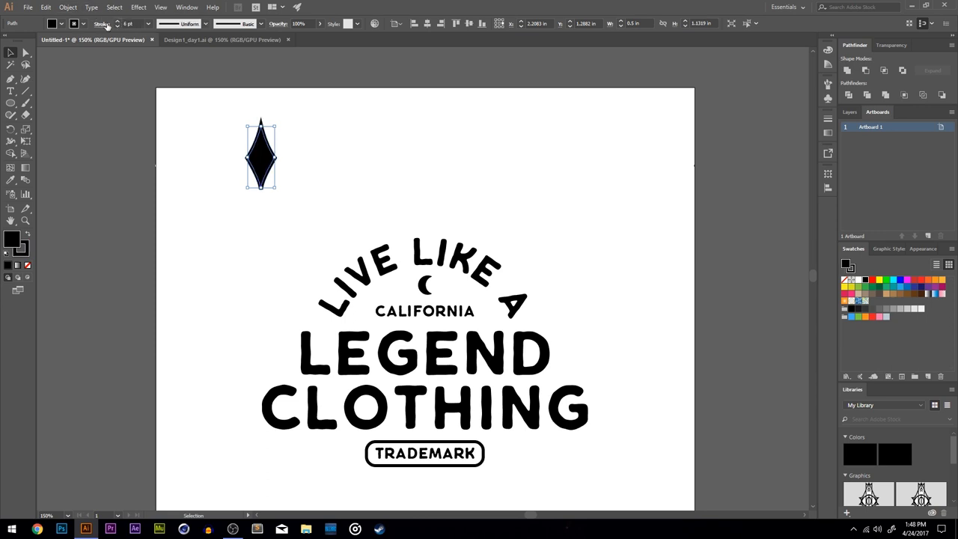
{"action": "left_click", "coordinate": [151, 118]}
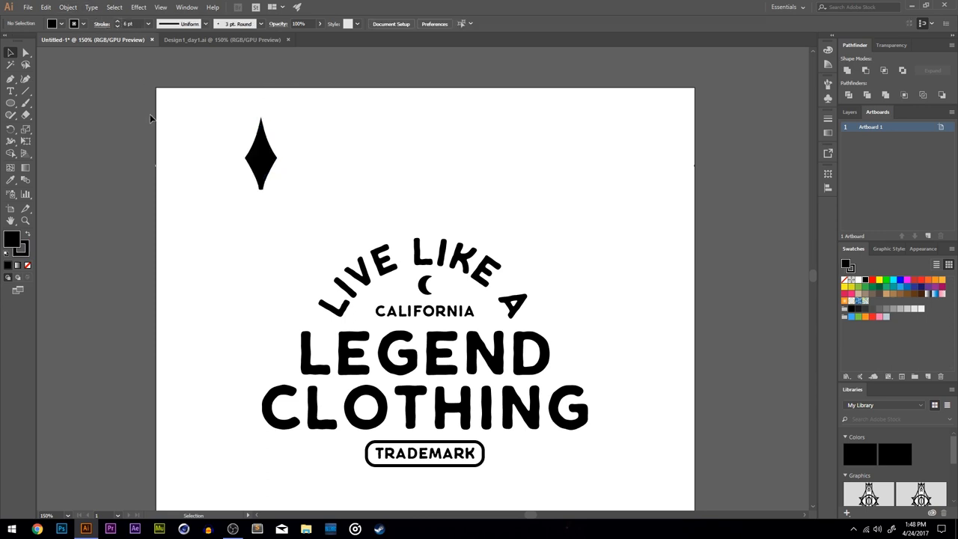
{"action": "left_click_drag", "start_coordinate": [193, 109], "coordinate": [306, 198]}
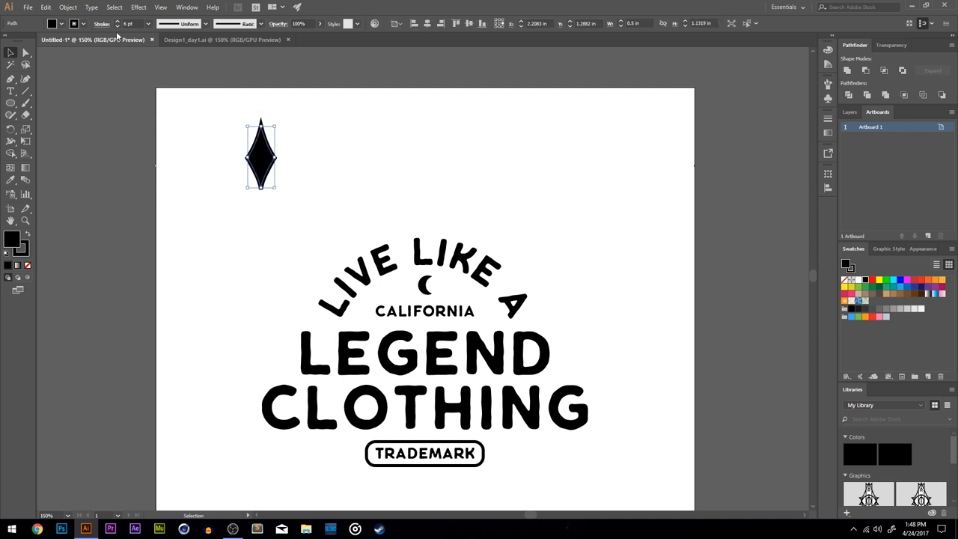
{"action": "left_click", "coordinate": [97, 25]}
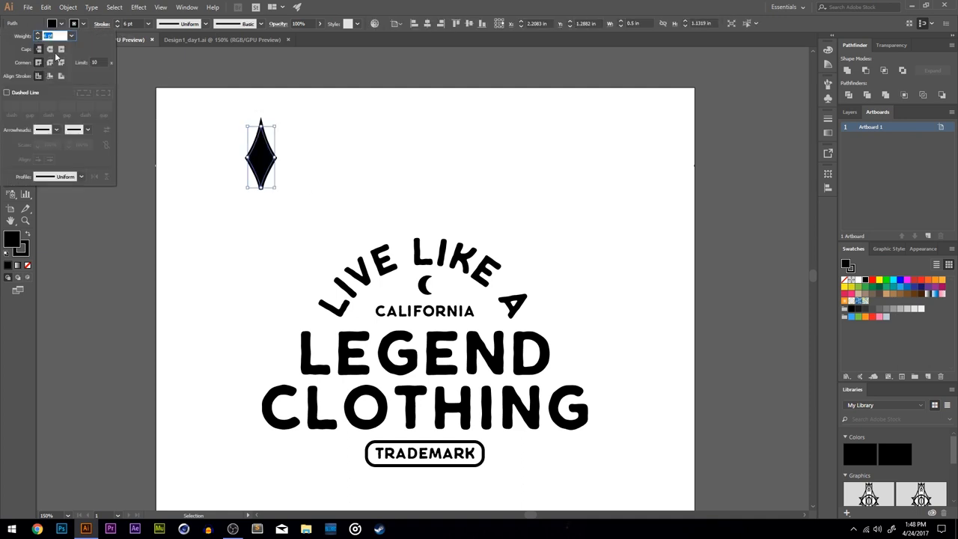
{"action": "left_click", "coordinate": [50, 65]}
{"action": "left_click", "coordinate": [355, 124]}
{"action": "left_click", "coordinate": [303, 132]}
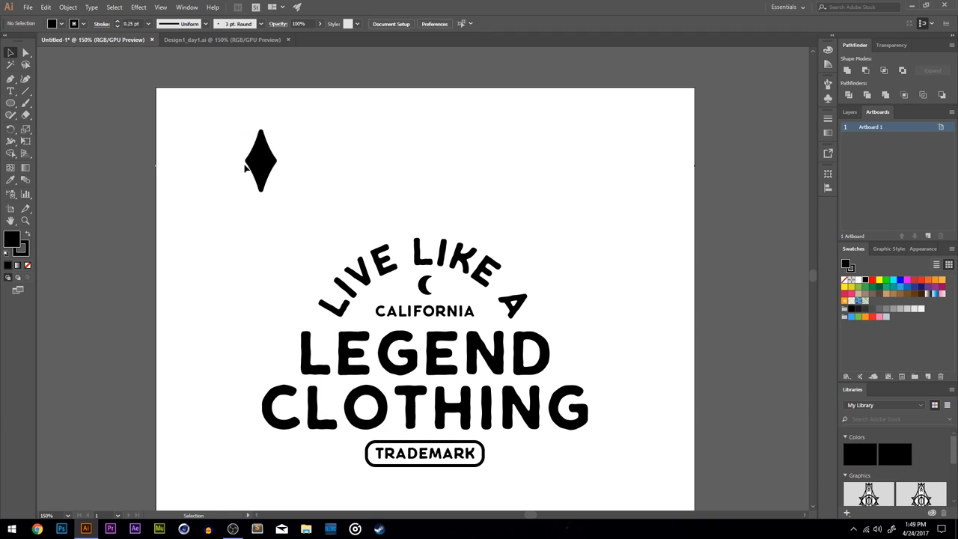
Expand the diamond's stroke and unite it into one solid black shape.
{"action": "left_click_drag", "start_coordinate": [313, 113], "coordinate": [237, 214]}
{"action": "left_click", "coordinate": [65, 7]}
{"action": "left_click", "coordinate": [82, 113]}
{"action": "left_click", "coordinate": [451, 319]}
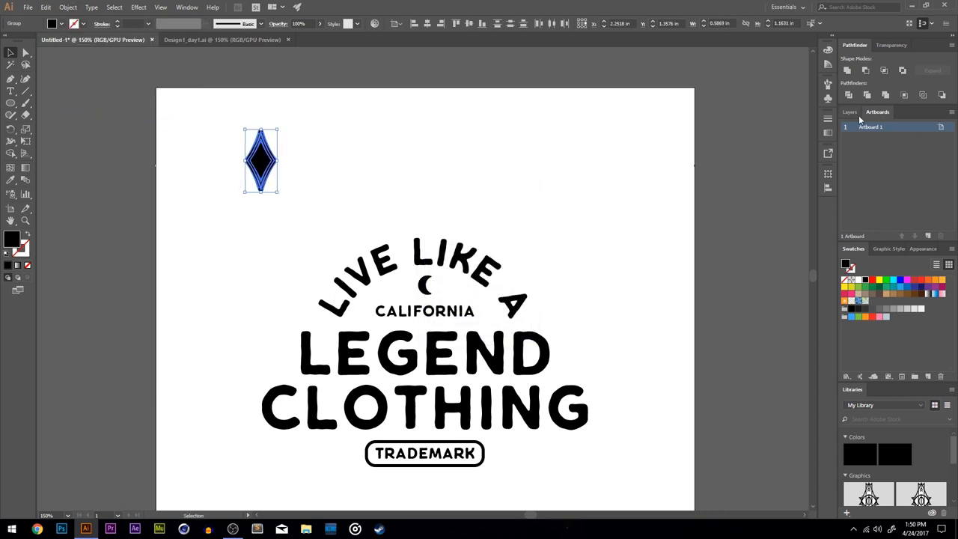
{"action": "left_click", "coordinate": [844, 72]}
{"action": "left_click", "coordinate": [338, 112]}
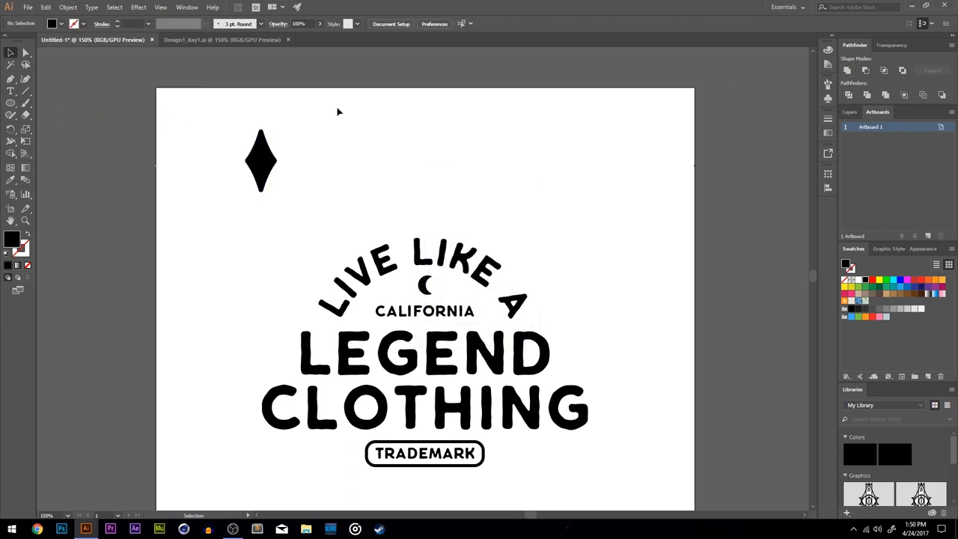
Shrink the diamond to a tiny size and place it beside the moon above CALIFORNIA.
{"action": "left_click", "coordinate": [258, 155]}
{"action": "left_click_drag", "start_coordinate": [277, 131], "coordinate": [398, 274]}
{"action": "left_click", "coordinate": [254, 202]}
{"action": "scroll", "coordinate": [259, 194], "scroll_direction": "right", "scroll_amount": 3}
{"action": "left_click", "coordinate": [448, 170]}
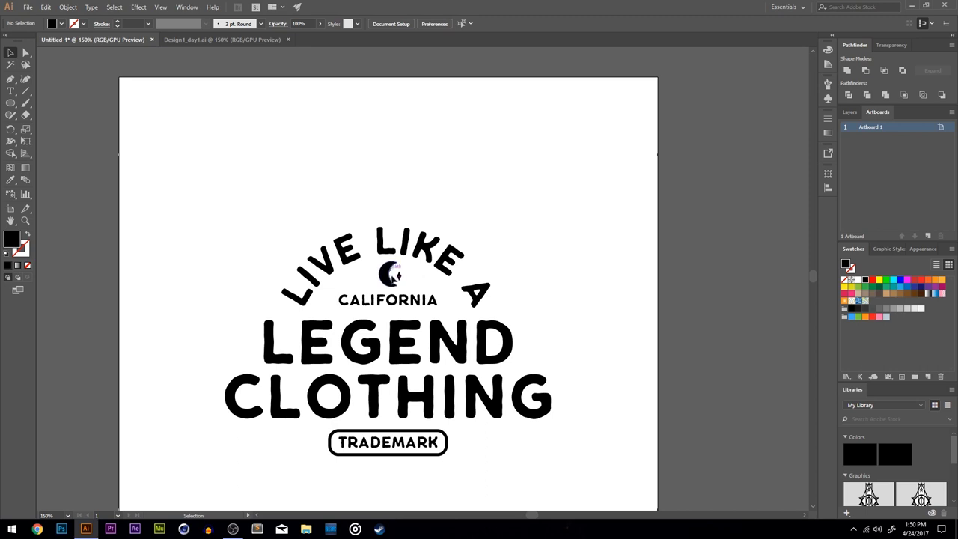
{"action": "left_click", "coordinate": [393, 271]}
{"action": "left_click", "coordinate": [399, 274]}
{"action": "left_click_drag", "start_coordinate": [404, 268], "coordinate": [410, 266]}
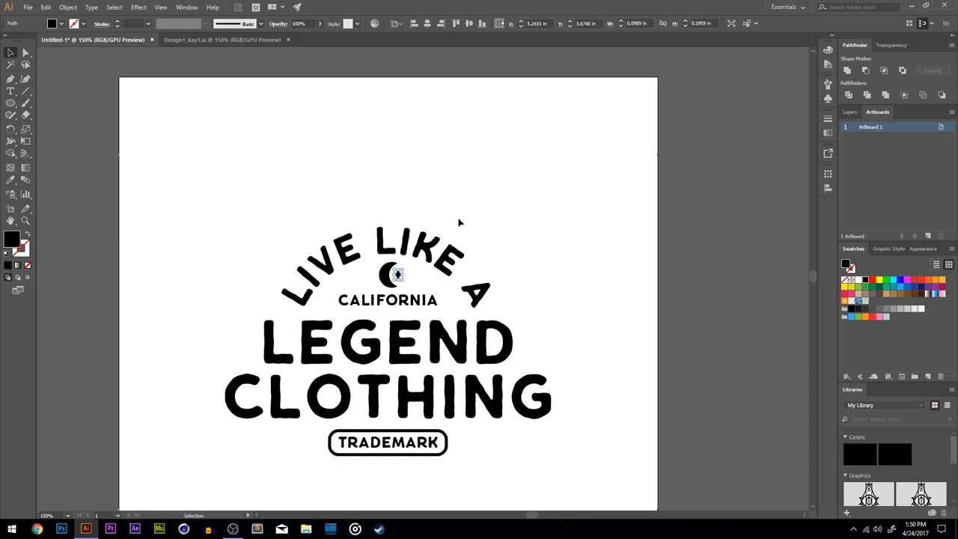
Select the moon and diamond and set Align To to Align to Selection.
{"action": "left_click", "coordinate": [388, 274], "text": "shift"}
{"action": "left_click", "coordinate": [398, 272]}
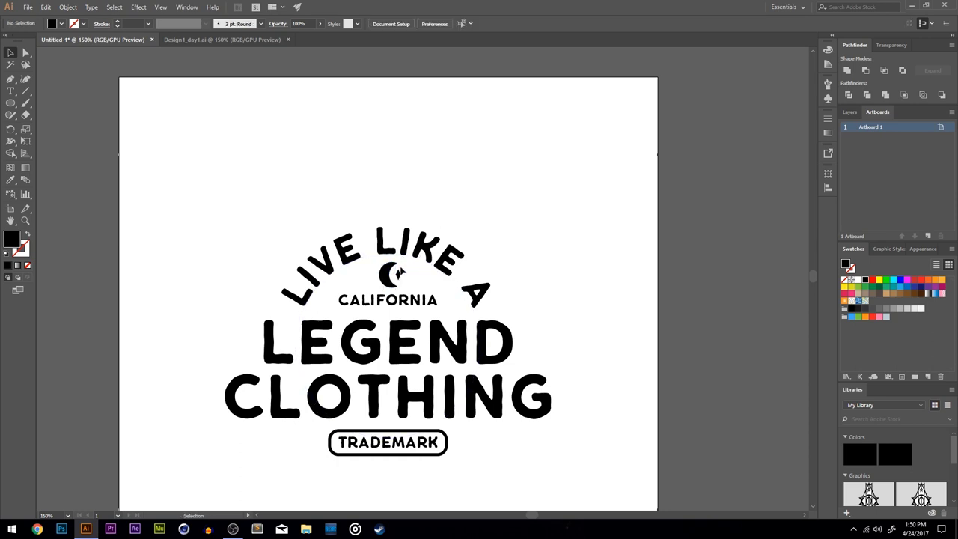
{"action": "left_click", "coordinate": [400, 276]}
{"action": "left_click", "coordinate": [388, 274], "text": "shift"}
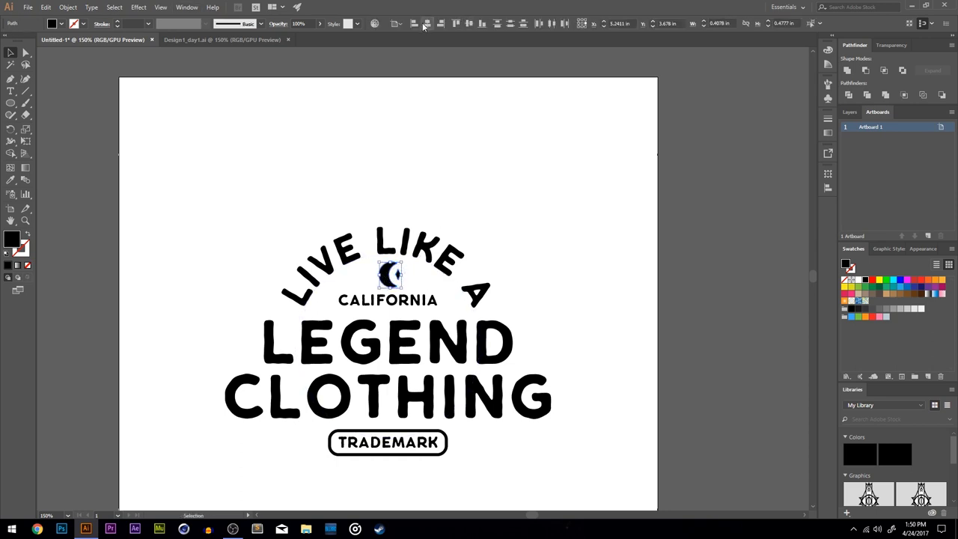
{"action": "left_click", "coordinate": [393, 25]}
{"action": "left_click", "coordinate": [421, 35]}
{"action": "left_click", "coordinate": [400, 26]}
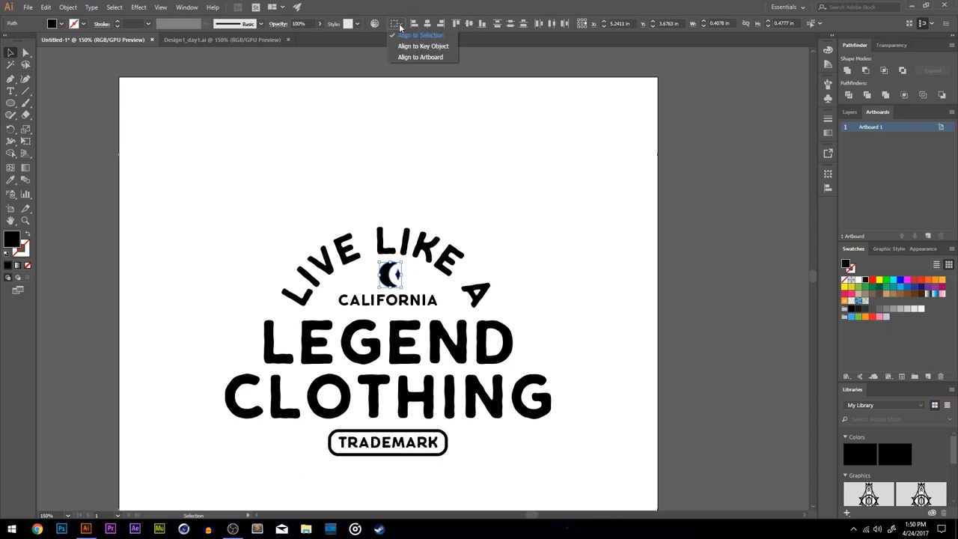
{"action": "left_click", "coordinate": [438, 40]}
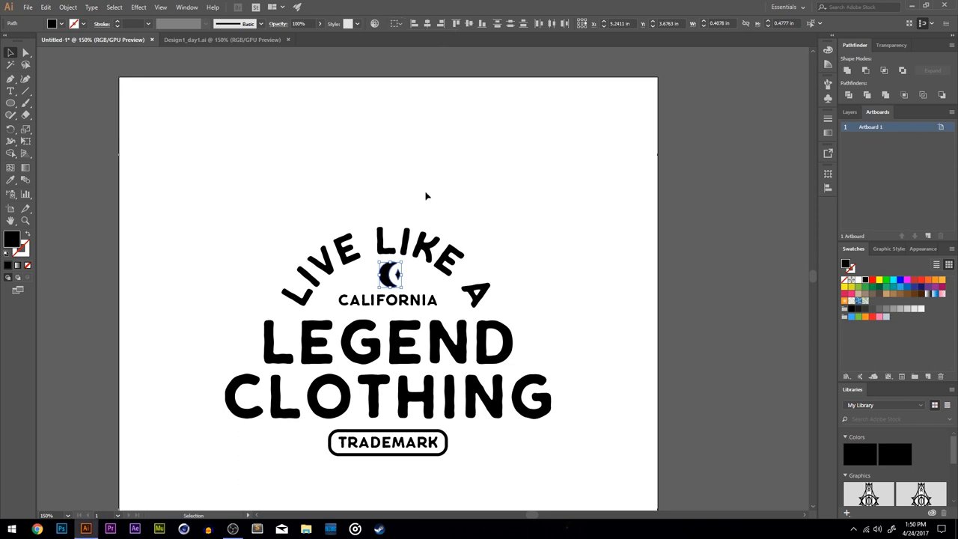
{"action": "left_click", "coordinate": [436, 215]}
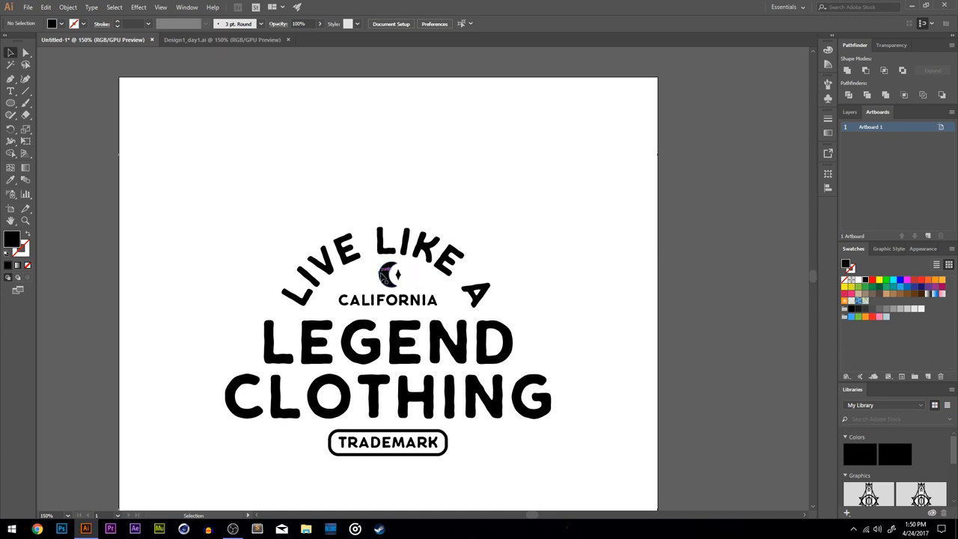
Drag the tiny diamond to the moon's left, then undo the edit.
{"action": "left_click_drag", "start_coordinate": [398, 279], "coordinate": [370, 271]}
{"action": "key", "text": "ctrl+z"}
{"action": "key", "text": "ctrl+z"}
{"action": "key", "text": "ctrl+z"}
{"action": "key", "text": "ctrl+z"}
{"action": "left_click", "coordinate": [429, 210]}
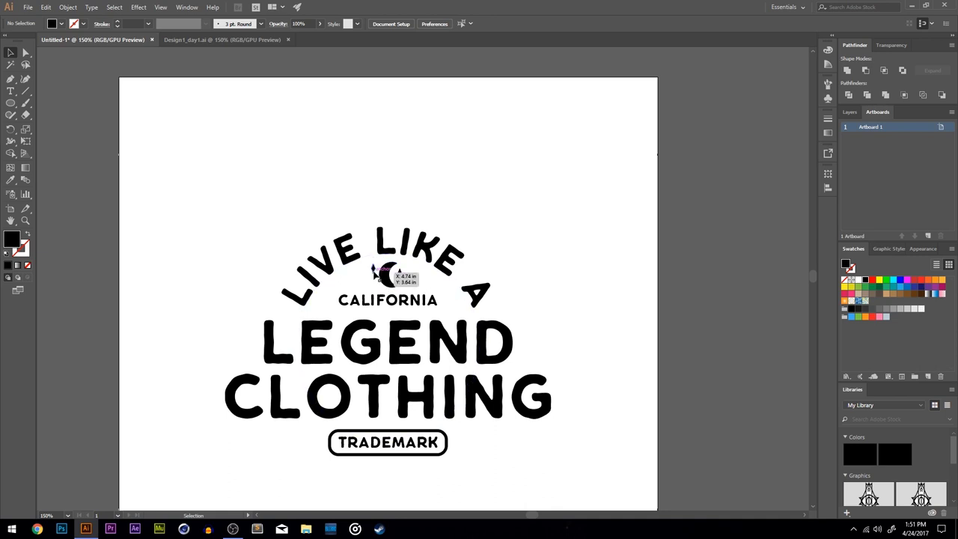
Zoom in on the moon emblem, check the alignment reference options, then zoom out to the full artboard.
{"action": "left_click", "coordinate": [399, 280]}
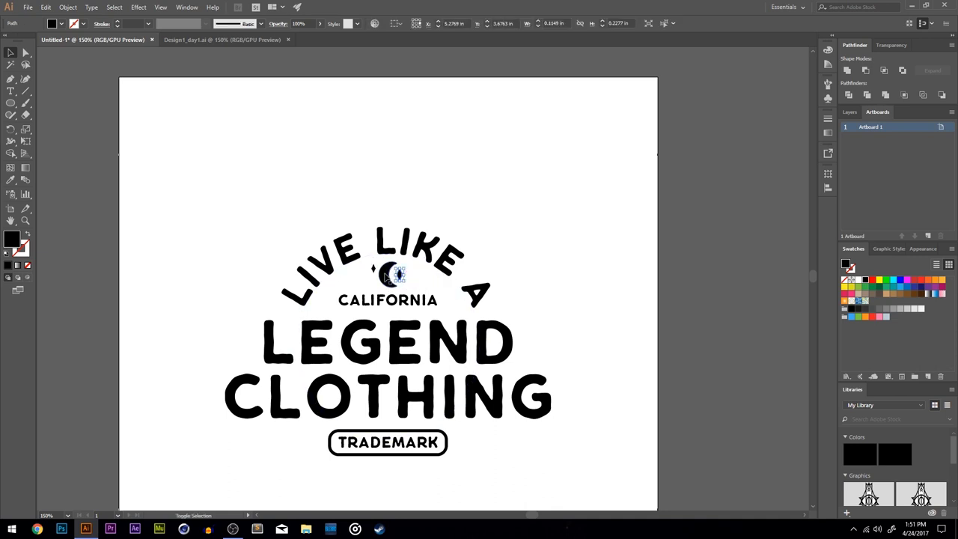
{"action": "key", "text": "ctrl+equal"}
{"action": "key", "text": "ctrl+equal"}
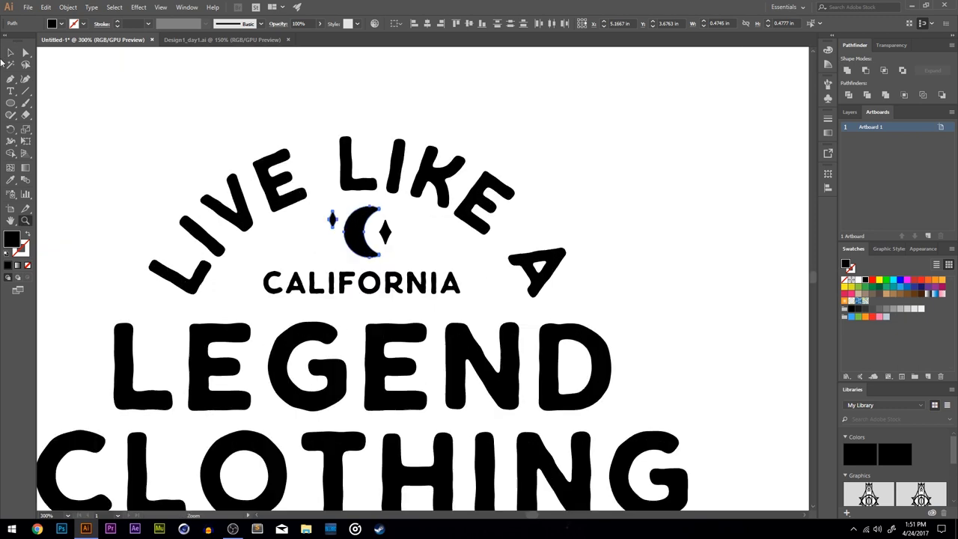
{"action": "key", "text": "a"}
{"action": "key", "text": "v"}
{"action": "left_click", "coordinate": [396, 24]}
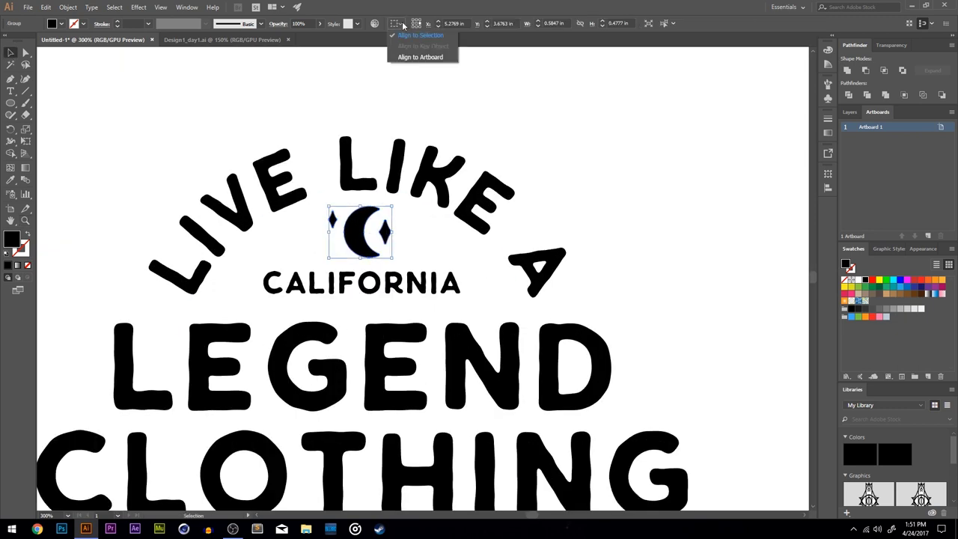
{"action": "left_click", "coordinate": [413, 67]}
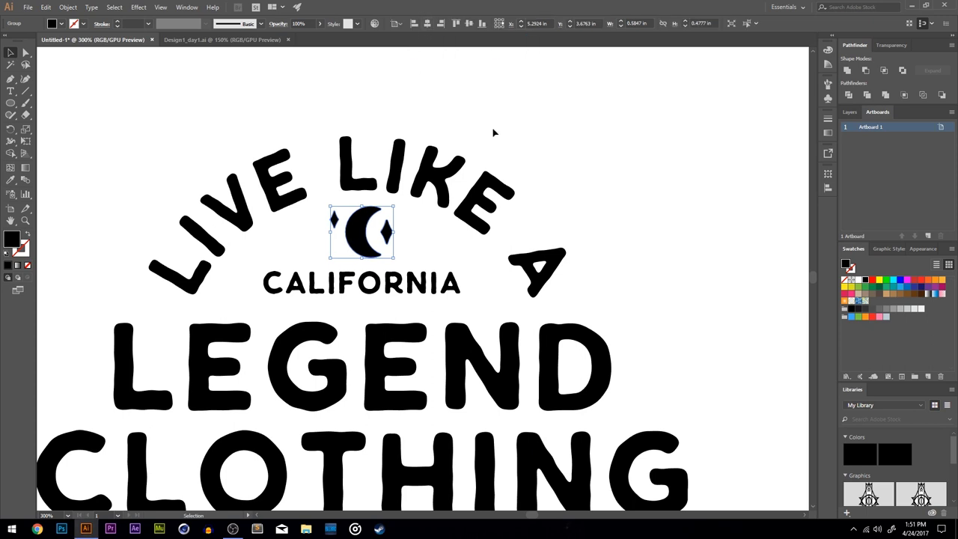
{"action": "left_click", "coordinate": [310, 232]}
{"action": "key", "text": "ctrl+0"}
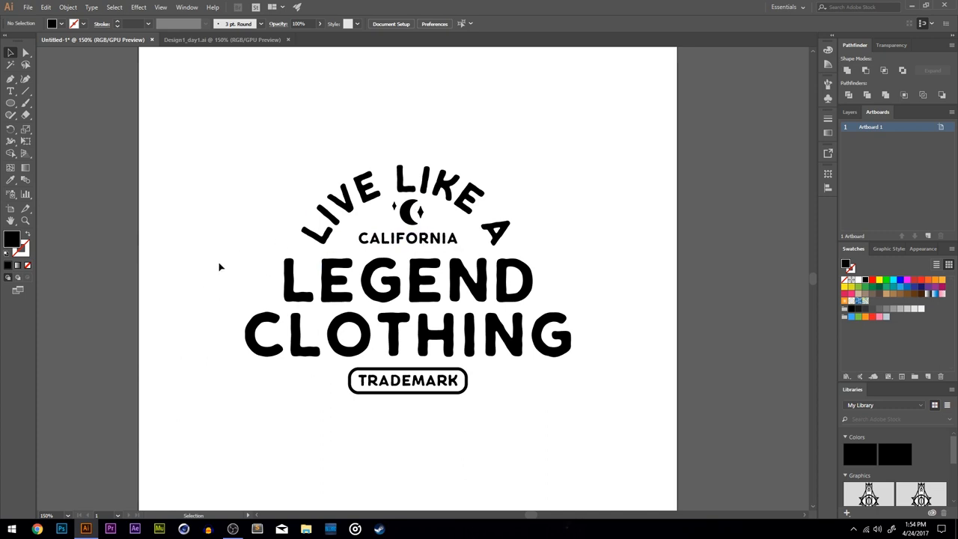
Add the number '19' as new text and duplicate it as '91'.
{"action": "key", "text": "t"}
{"action": "left_click", "coordinate": [204, 238]}
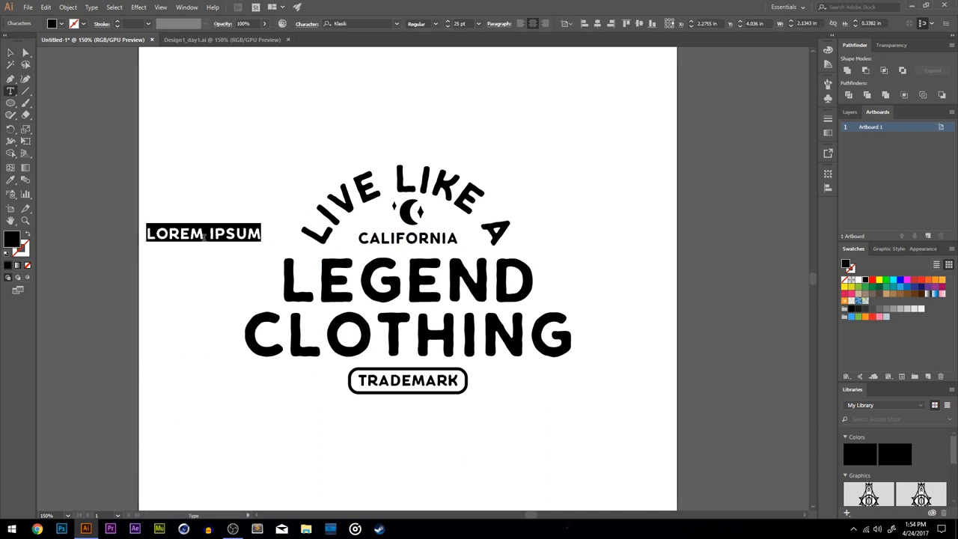
{"action": "key", "text": "BackSpace"}
{"action": "type", "text": "19"}
{"action": "left_click", "coordinate": [11, 52]}
{"action": "left_click_drag", "start_coordinate": [200, 236], "coordinate": [180, 236]}
{"action": "left_click_drag", "start_coordinate": [191, 237], "coordinate": [213, 235]}
{"action": "double_click", "coordinate": [212, 236]}
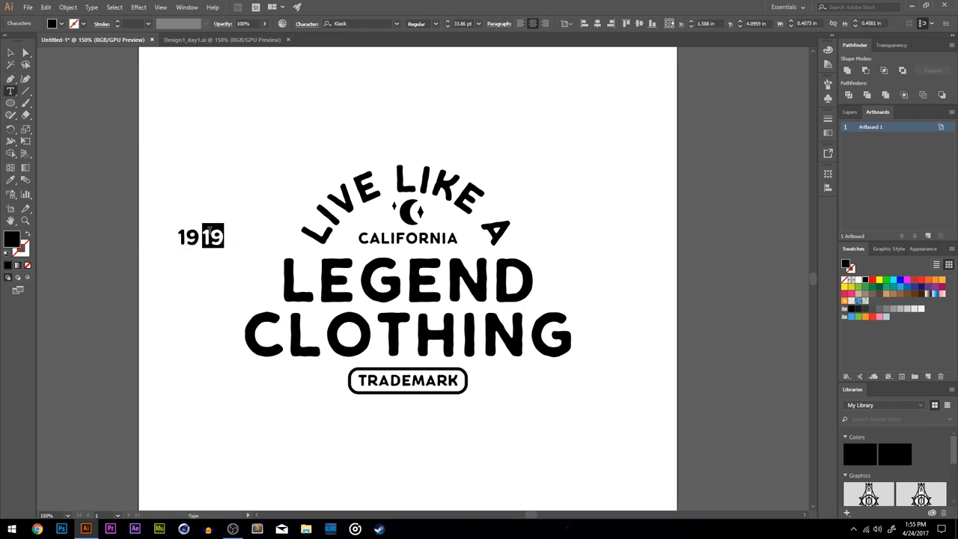
{"action": "type", "text": "91"}
{"action": "key", "text": "Escape"}
{"action": "left_click", "coordinate": [177, 195]}
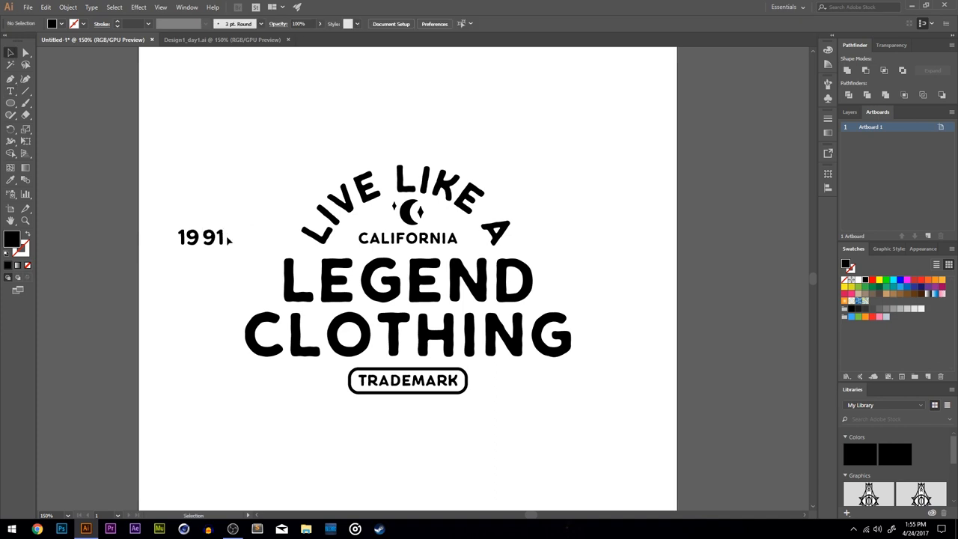
Place 19 left and 91 right of LEGEND, and select the three together.
{"action": "left_click_drag", "start_coordinate": [223, 238], "coordinate": [561, 281]}
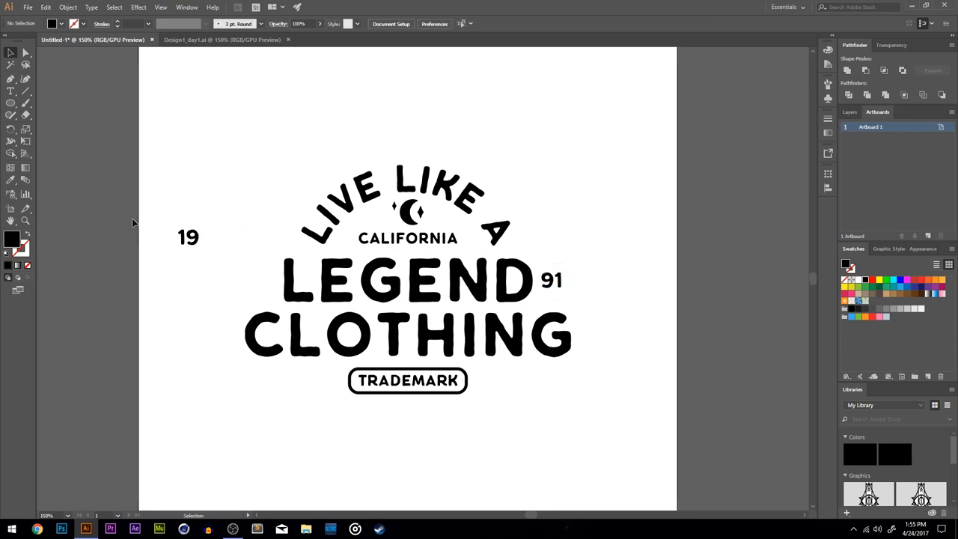
{"action": "left_click_drag", "start_coordinate": [187, 241], "coordinate": [262, 280]}
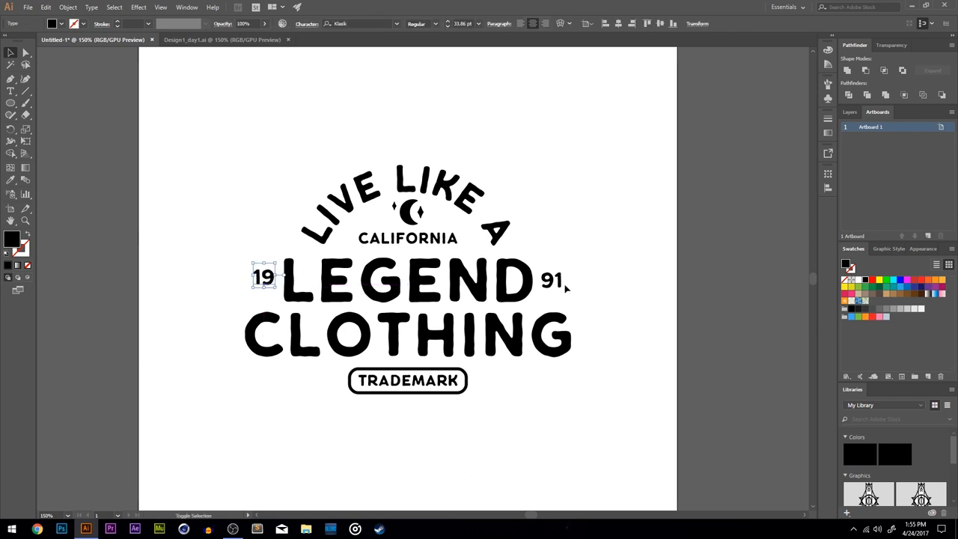
{"action": "left_click_drag", "start_coordinate": [560, 283], "coordinate": [476, 301]}
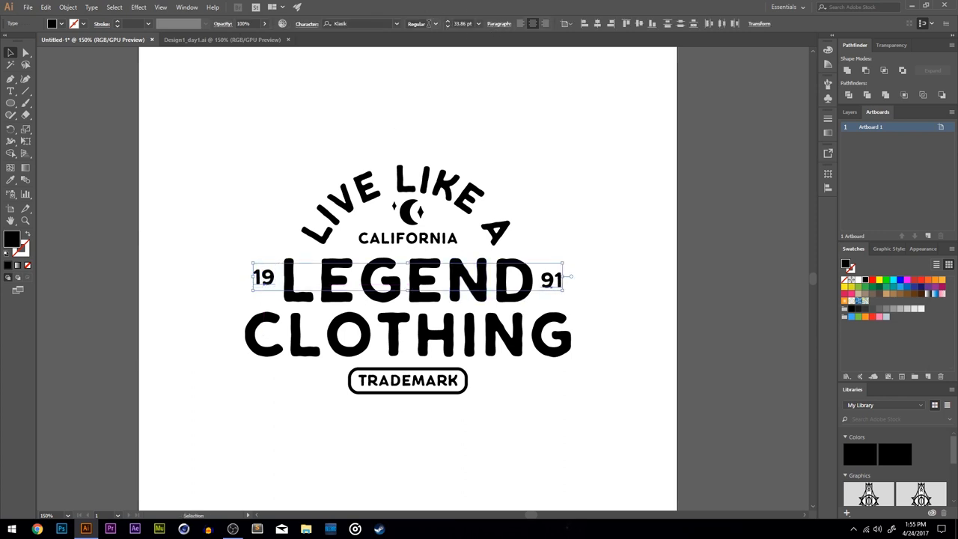
{"action": "left_click_drag", "start_coordinate": [569, 270], "coordinate": [237, 263]}
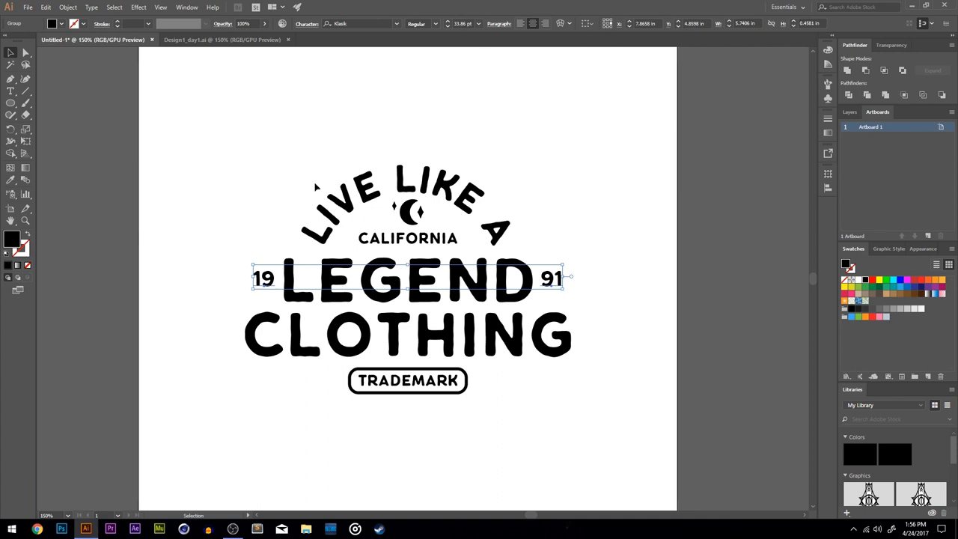
Vertically centre 19, LEGEND and 91 with Align To Selection, then nudge the row down.
{"action": "left_click", "coordinate": [588, 24]}
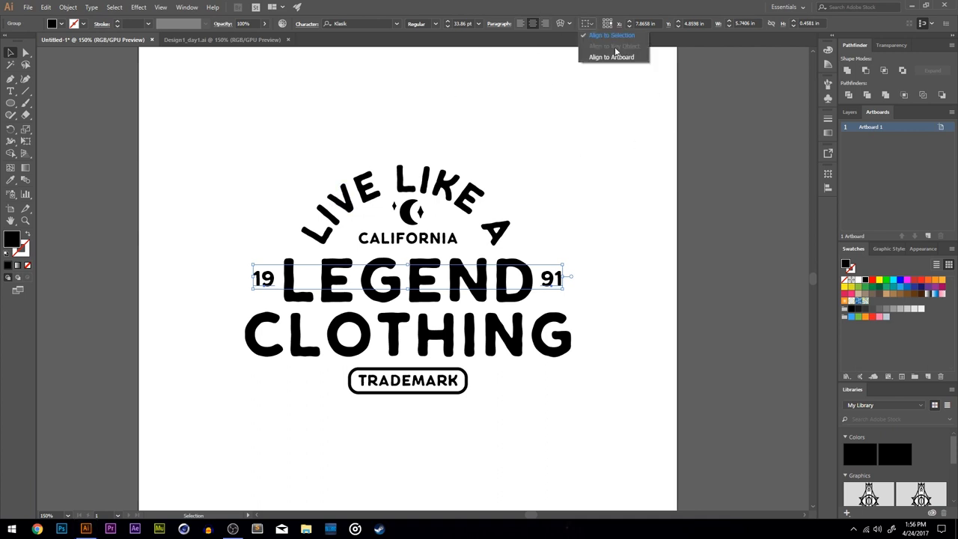
{"action": "left_click", "coordinate": [618, 58]}
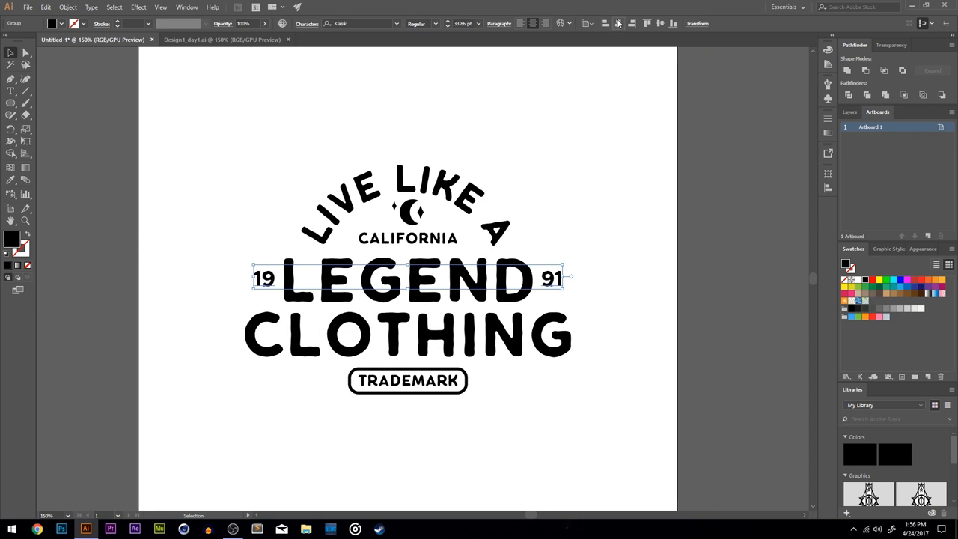
{"action": "left_click", "coordinate": [516, 283], "text": "shift"}
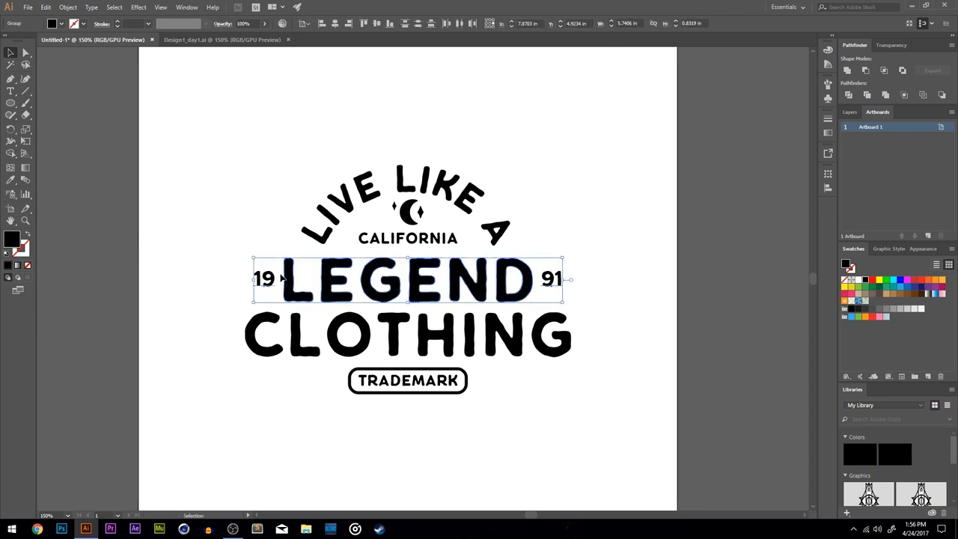
{"action": "left_click", "coordinate": [304, 26]}
{"action": "left_click", "coordinate": [332, 35]}
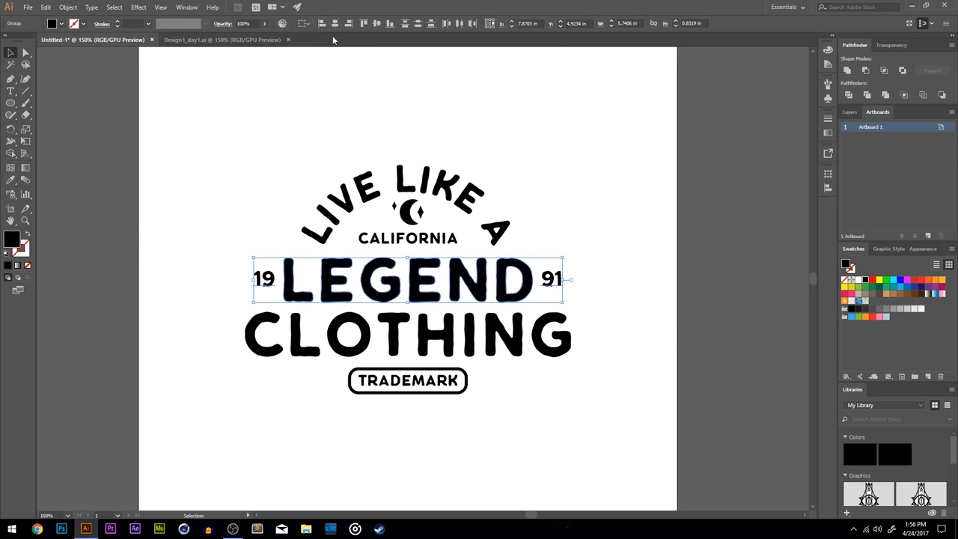
{"action": "left_click", "coordinate": [376, 25]}
{"action": "key", "text": "Down"}
{"action": "left_click", "coordinate": [608, 171]}
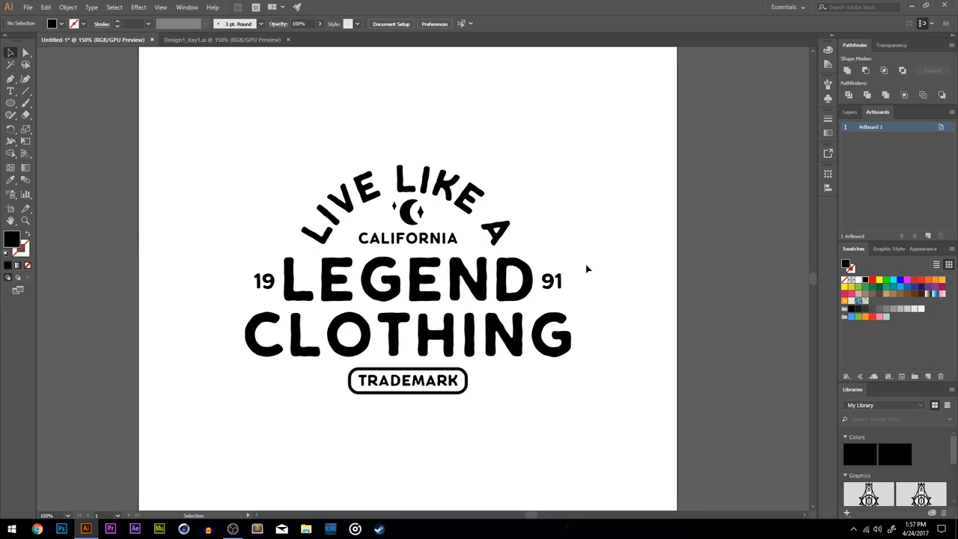
Marquee-select every part of the badge logo and group it with Ctrl+G.
{"action": "key", "text": "ctrl+z"}
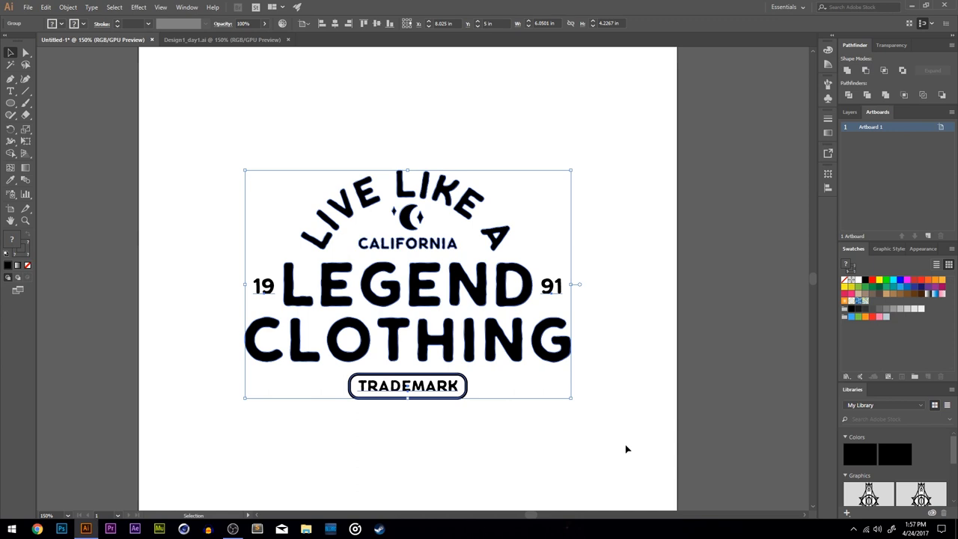
{"action": "key", "text": "ctrl+z"}
{"action": "key", "text": "ctrl+shift+z"}
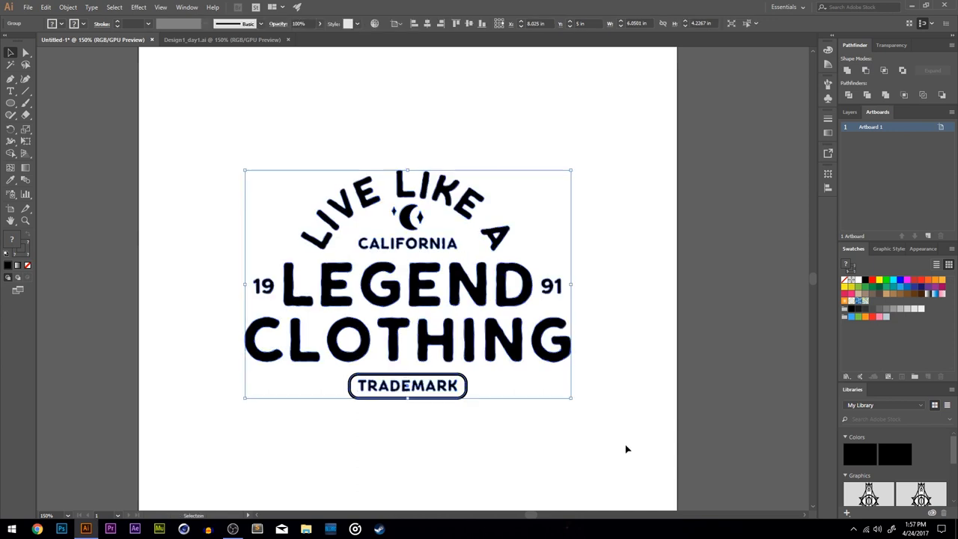
{"action": "left_click", "coordinate": [601, 206]}
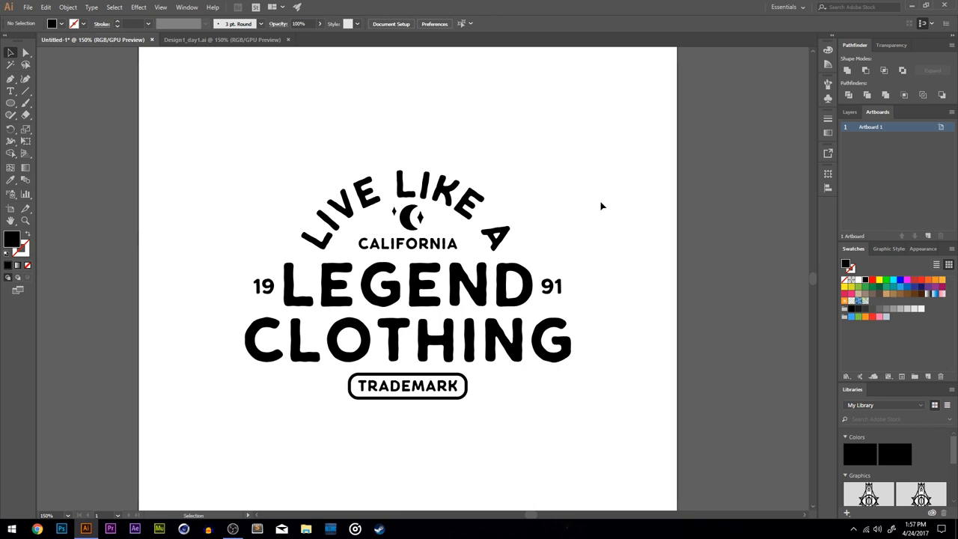
{"action": "left_click_drag", "start_coordinate": [630, 154], "coordinate": [258, 391]}
{"action": "left_click", "coordinate": [183, 251]}
{"action": "left_click_drag", "start_coordinate": [222, 124], "coordinate": [577, 379]}
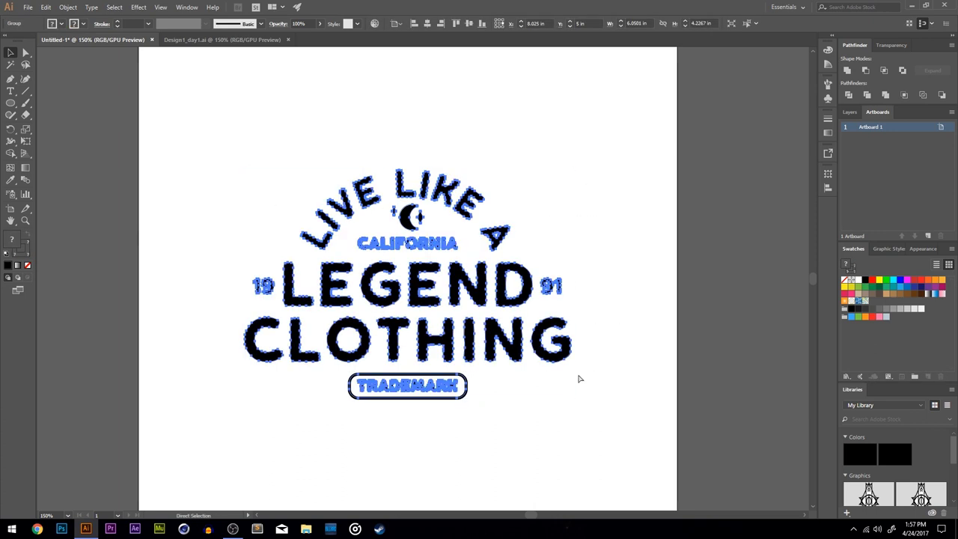
{"action": "key", "text": "ctrl+g"}
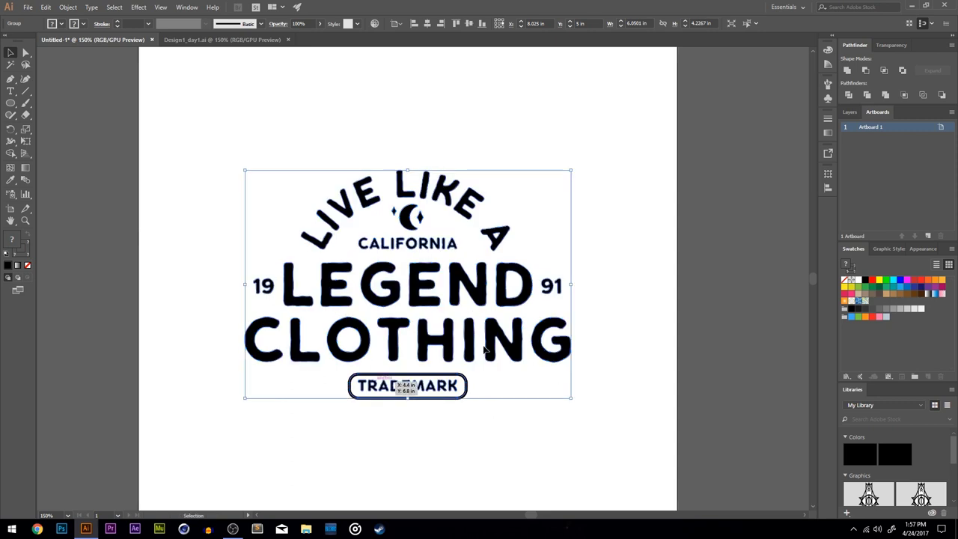
Duplicate the grouped logo onto the pasteboard to the right of the artboard.
{"action": "left_click", "coordinate": [591, 212]}
{"action": "scroll", "coordinate": [552, 225], "scroll_direction": "right", "scroll_amount": 2}
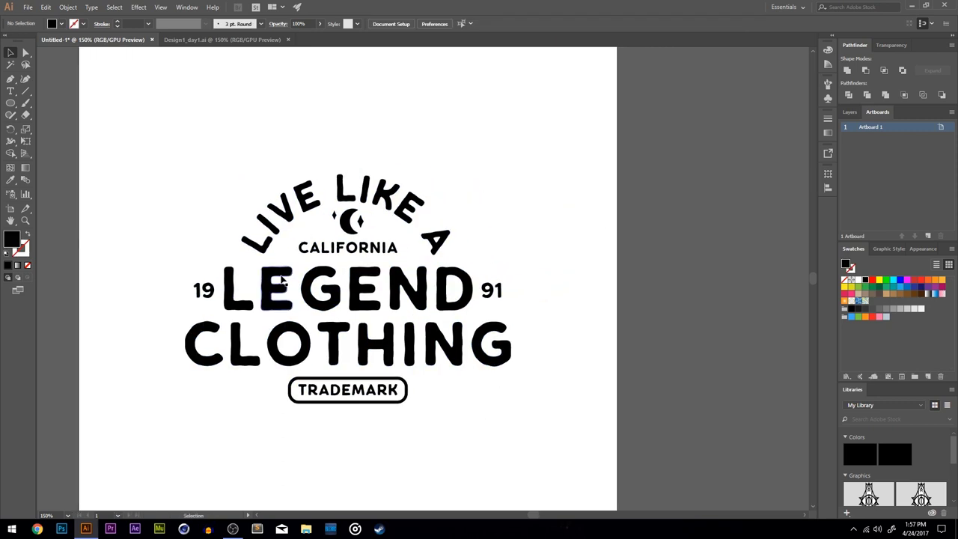
{"action": "left_click_drag", "start_coordinate": [271, 280], "coordinate": [619, 281]}
{"action": "scroll", "coordinate": [432, 234], "scroll_direction": "right", "scroll_amount": 6}
{"action": "scroll", "coordinate": [432, 234], "scroll_direction": "left", "scroll_amount": 3}
{"action": "scroll", "coordinate": [433, 234], "scroll_direction": "down", "scroll_amount": 1}
{"action": "left_click_drag", "start_coordinate": [479, 274], "coordinate": [576, 215]}
{"action": "left_click", "coordinate": [655, 352]}
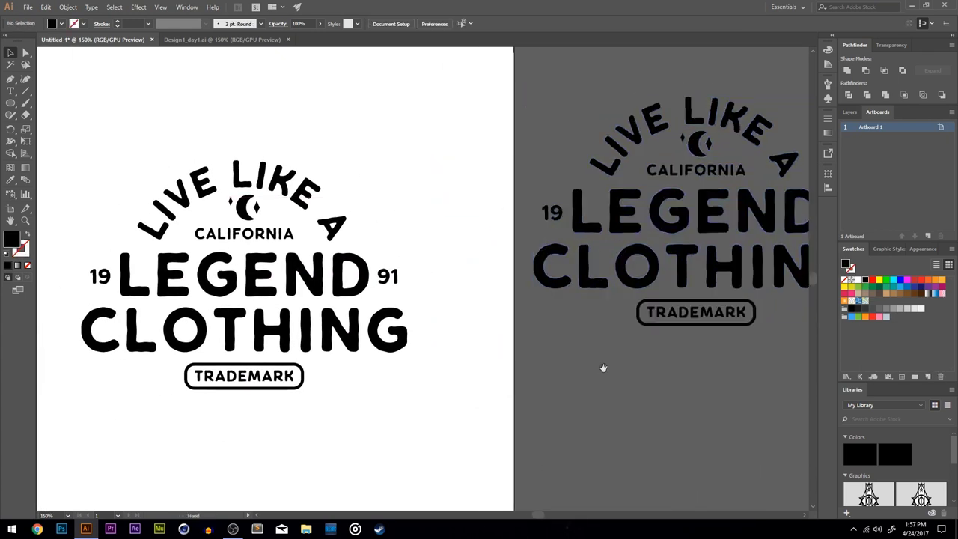
{"action": "left_click_drag", "start_coordinate": [643, 354], "coordinate": [537, 380]}
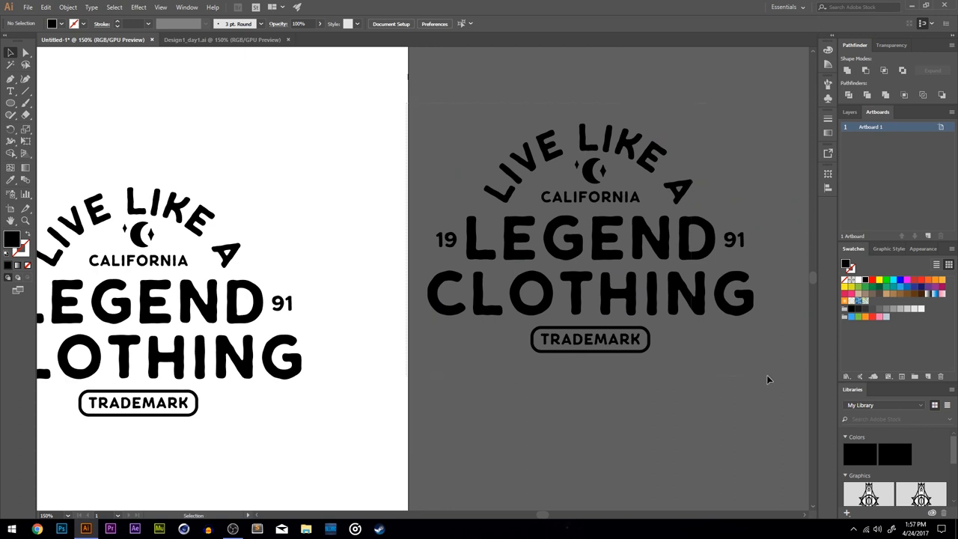
{"action": "key", "text": "ctrl+a"}
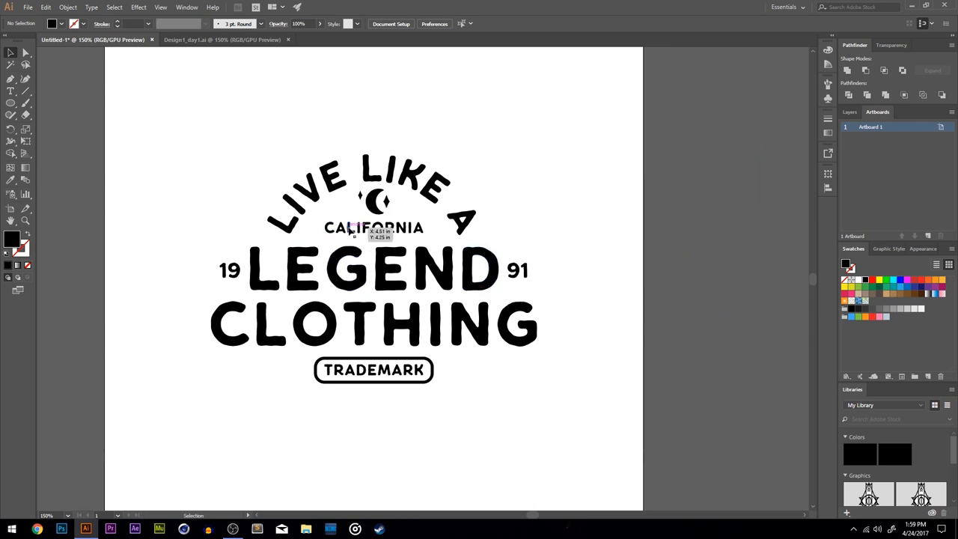
Ungroup the logo so its parts can be selected individually.
{"action": "left_click", "coordinate": [342, 187]}
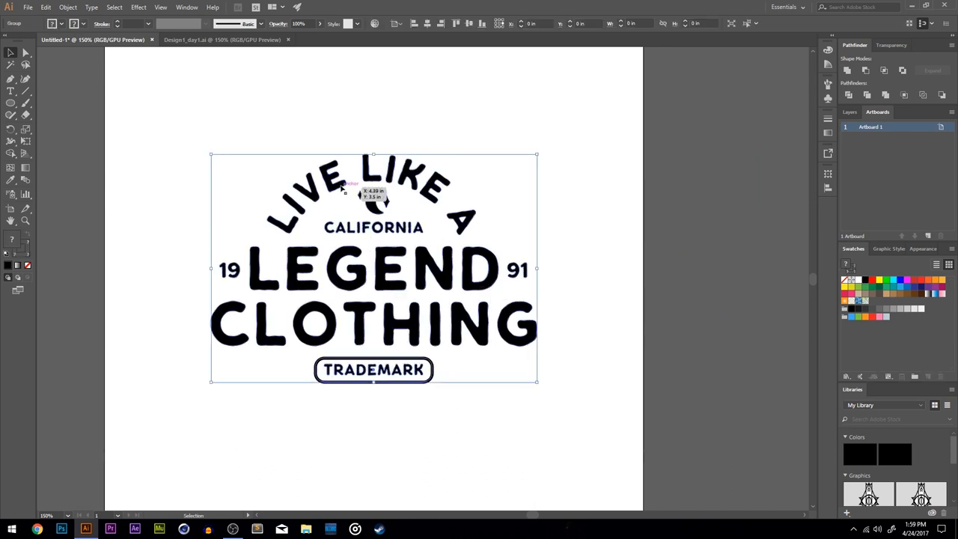
{"action": "right_click", "coordinate": [341, 187]}
{"action": "left_click", "coordinate": [365, 270]}
{"action": "left_click", "coordinate": [487, 119]}
{"action": "left_click", "coordinate": [401, 171]}
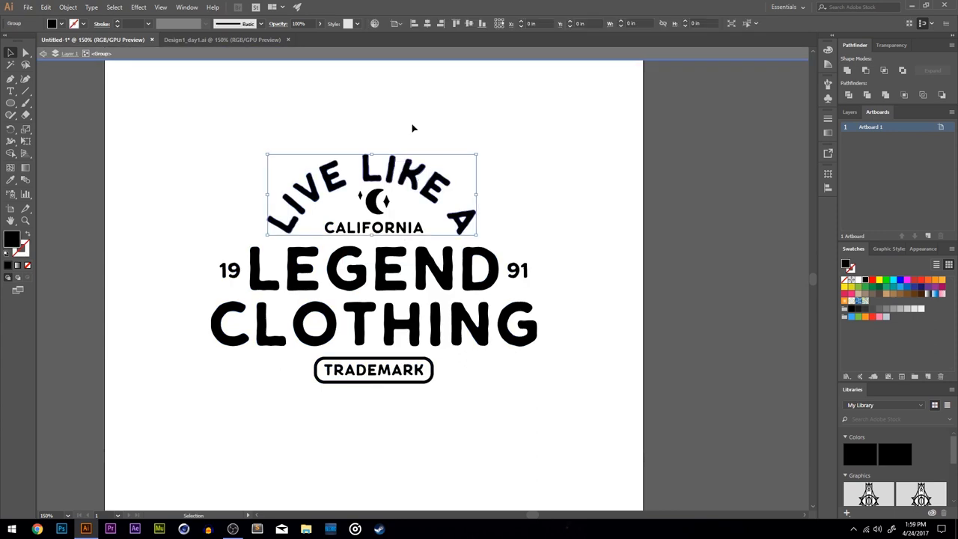
{"action": "left_click", "coordinate": [413, 125]}
{"action": "left_click", "coordinate": [404, 169]}
{"action": "right_click", "coordinate": [404, 170]}
{"action": "left_click", "coordinate": [446, 252]}
{"action": "left_click", "coordinate": [445, 237]}
Fill LIVE LIKE A, LEGEND and CLOTHING with near-black #111111.
{"action": "left_click", "coordinate": [404, 174]}
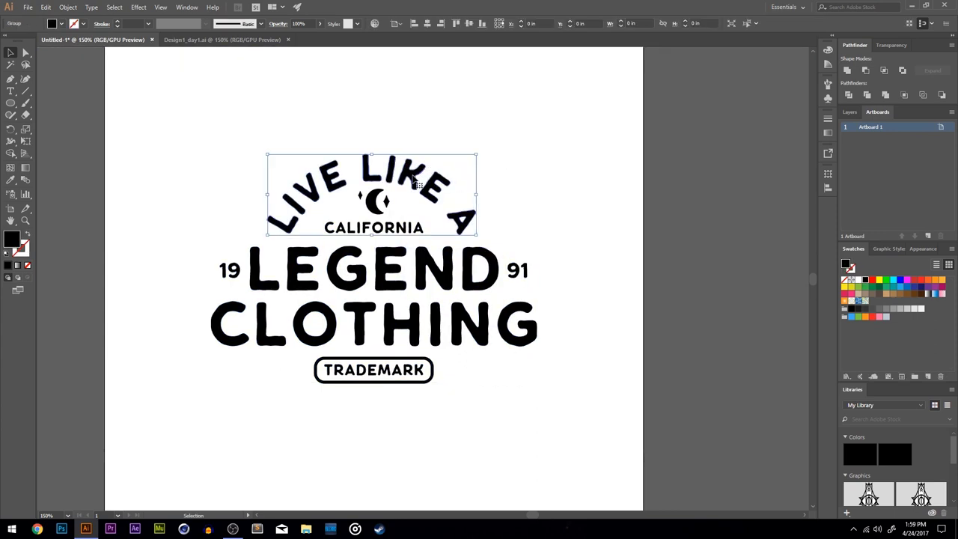
{"action": "left_click", "coordinate": [357, 266], "text": "shift"}
{"action": "left_click", "coordinate": [329, 337], "text": "shift"}
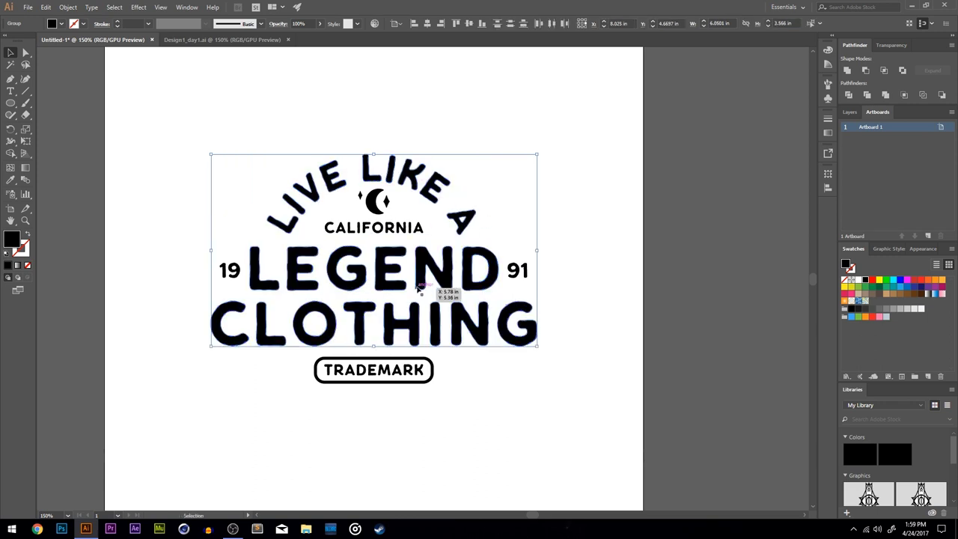
{"action": "double_click", "coordinate": [12, 241]}
{"action": "type", "text": "111111"}
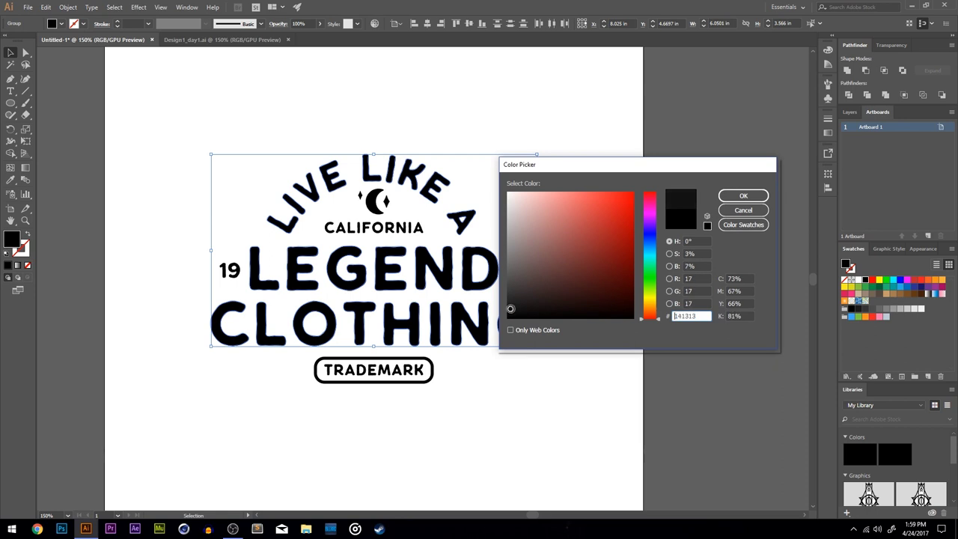
{"action": "left_click", "coordinate": [743, 198]}
{"action": "left_click", "coordinate": [564, 182]}
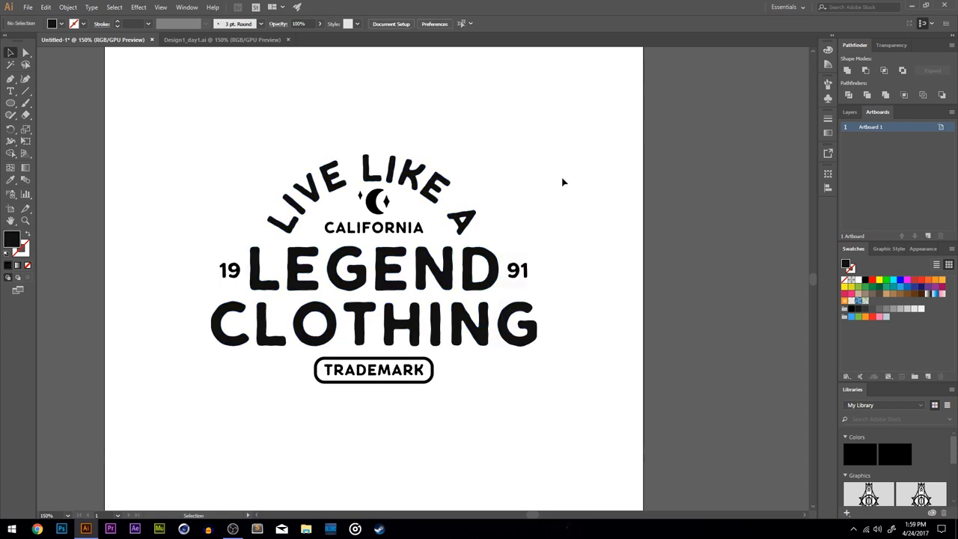
Fill the moon, CALIFORNIA, 19, 91 and the TRADEMARK badge with light grey #BABABA.
{"action": "left_click", "coordinate": [374, 201]}
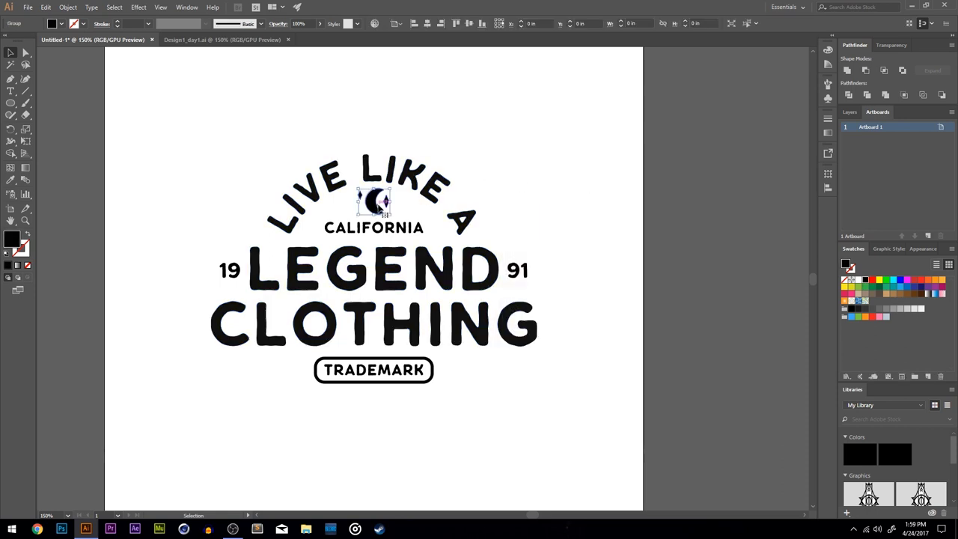
{"action": "left_click", "coordinate": [366, 232], "text": "shift"}
{"action": "left_click", "coordinate": [230, 269], "text": "shift"}
{"action": "left_click", "coordinate": [516, 270], "text": "shift"}
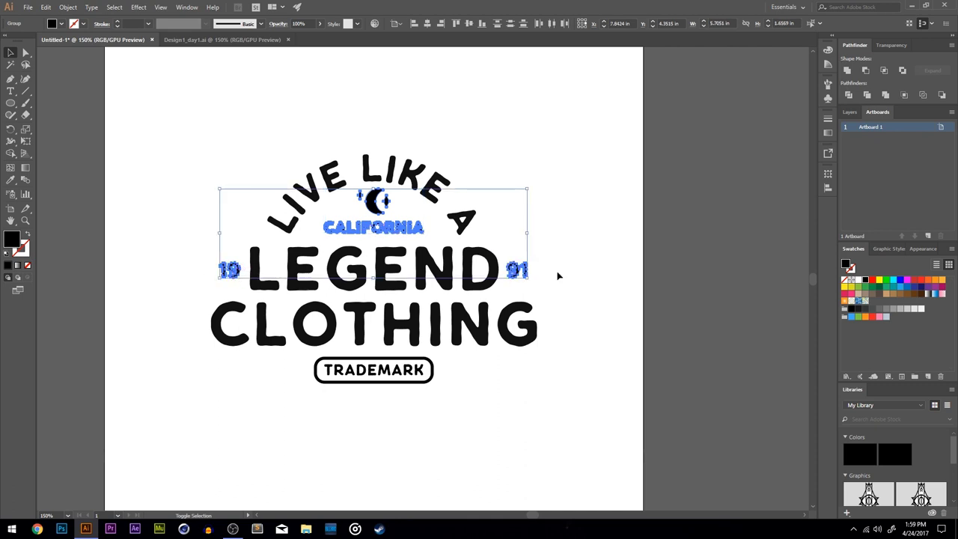
{"action": "left_click", "coordinate": [376, 364], "text": "shift"}
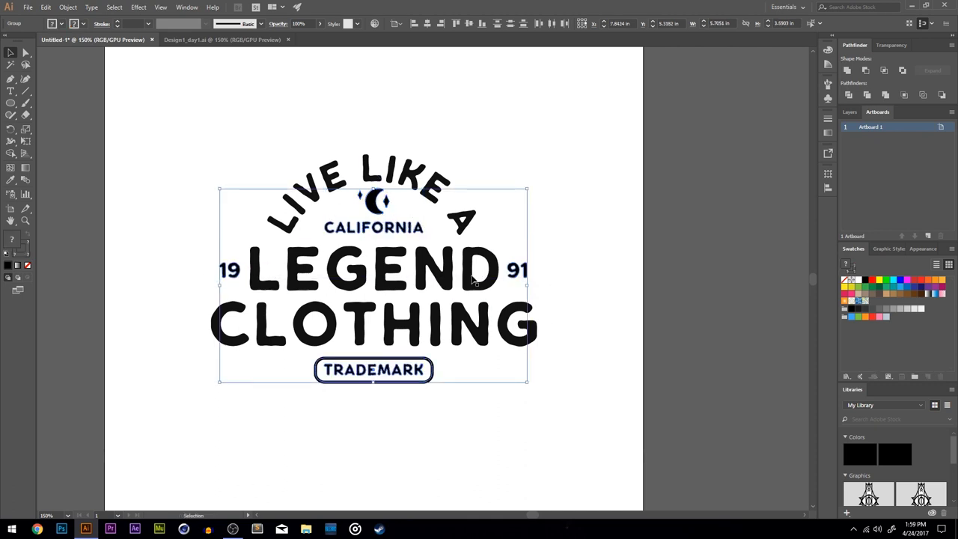
{"action": "double_click", "coordinate": [12, 239]}
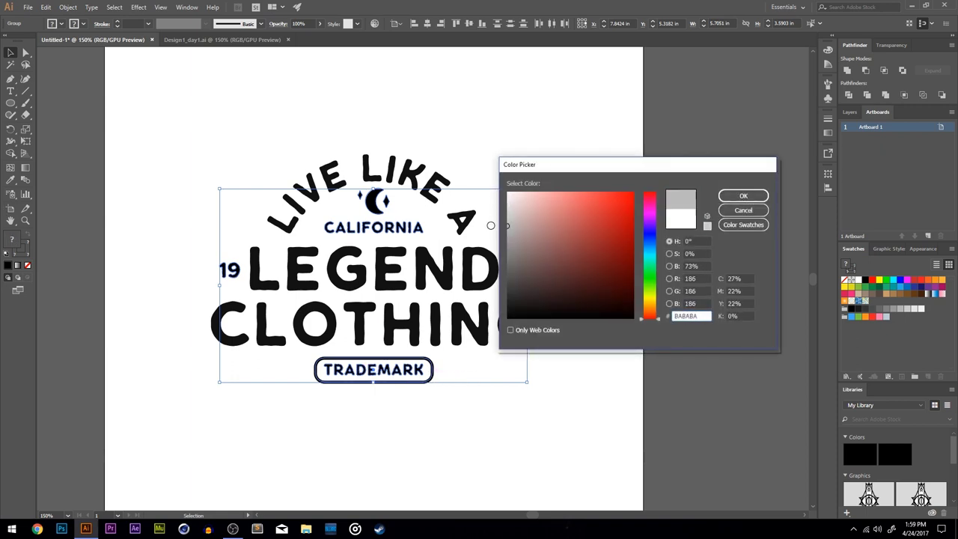
{"action": "left_click", "coordinate": [741, 198]}
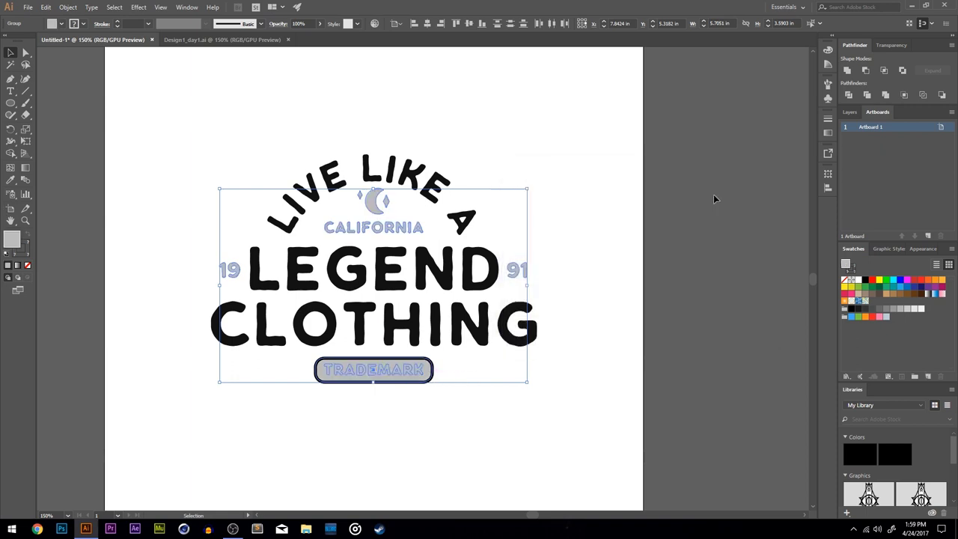
{"action": "left_click", "coordinate": [657, 198]}
{"action": "left_click", "coordinate": [344, 335]}
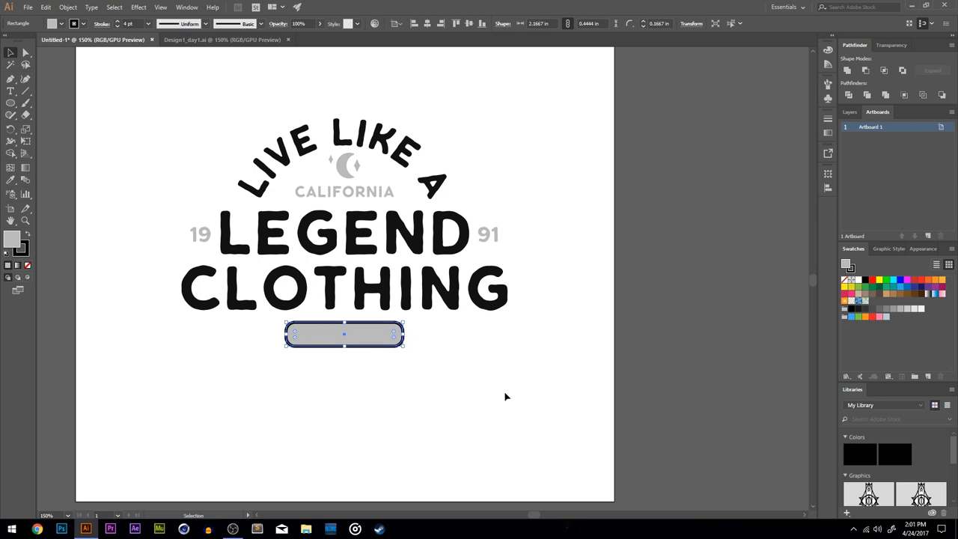
Remove the TRADEMARK box's fill and save the light grey as a new swatch.
{"action": "left_click", "coordinate": [61, 23]}
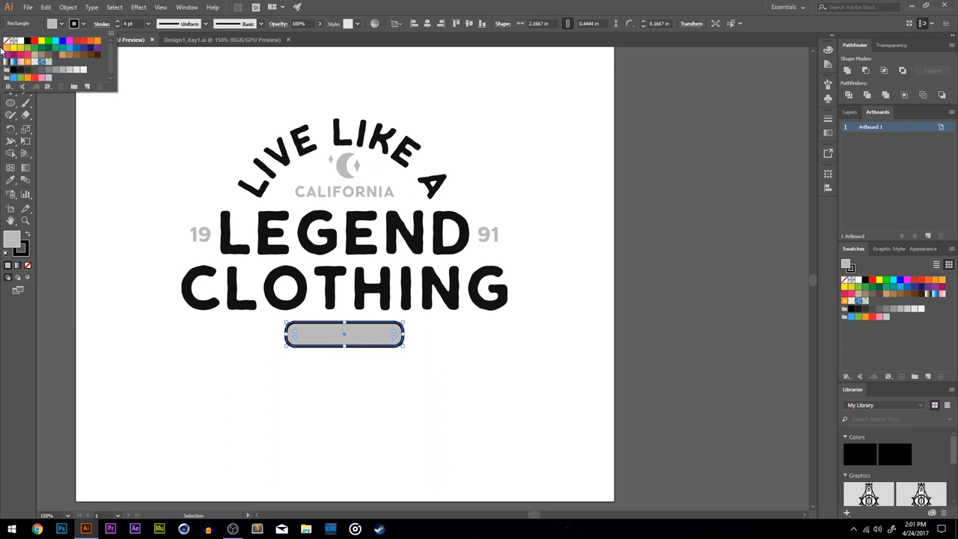
{"action": "left_click", "coordinate": [6, 41]}
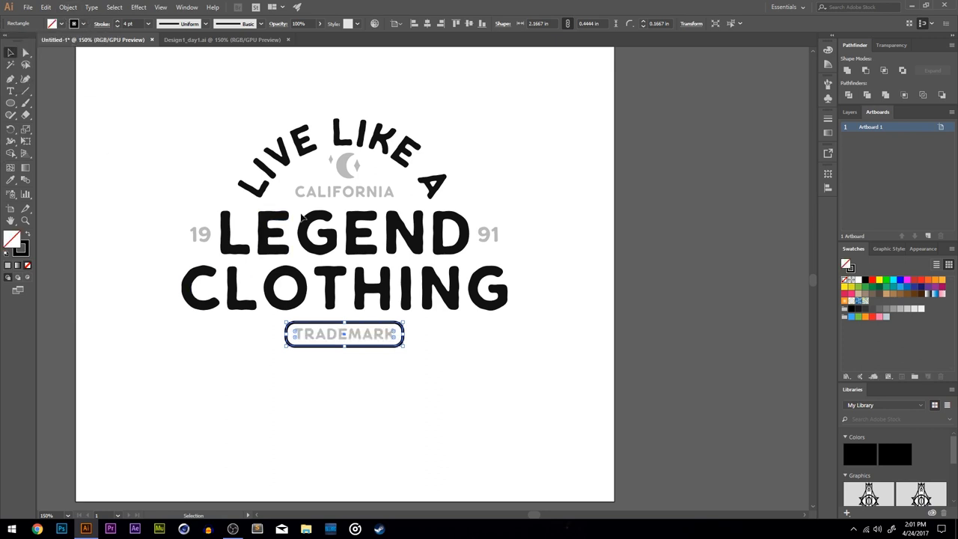
{"action": "left_click", "coordinate": [197, 238]}
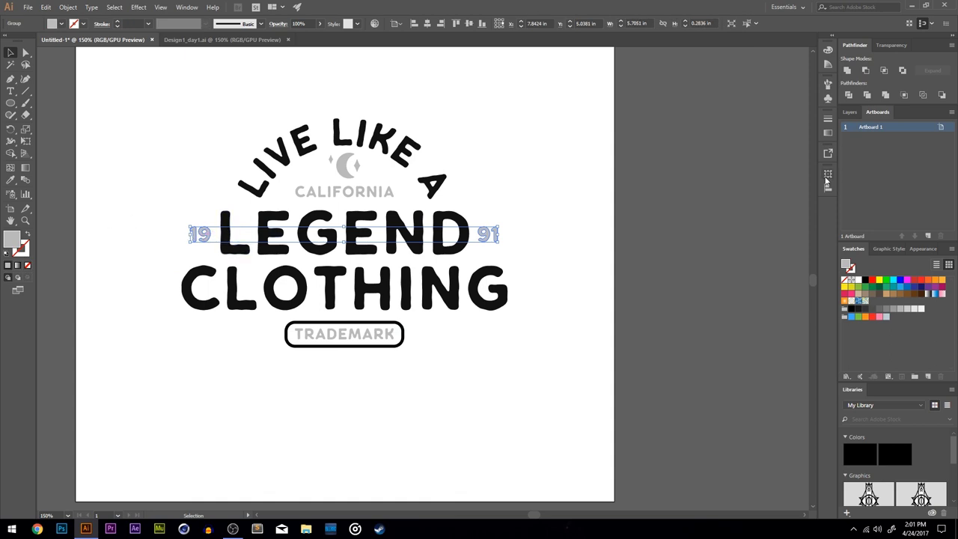
{"action": "left_click_drag", "start_coordinate": [11, 240], "coordinate": [887, 305]}
{"action": "left_click", "coordinate": [420, 330]}
Give the TRADEMARK rounded rectangle a light grey outline.
{"action": "left_click", "coordinate": [404, 333]}
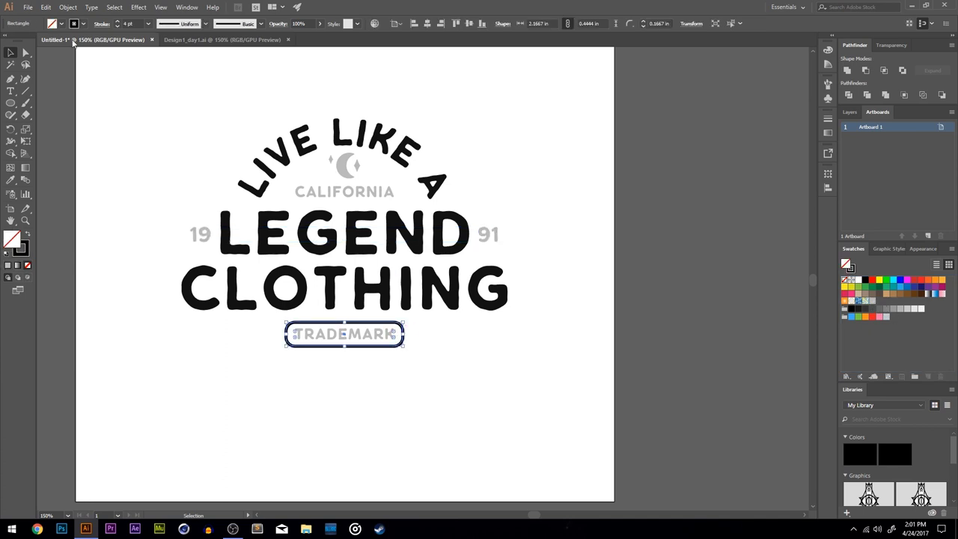
{"action": "left_click", "coordinate": [83, 24]}
{"action": "left_click", "coordinate": [55, 64]}
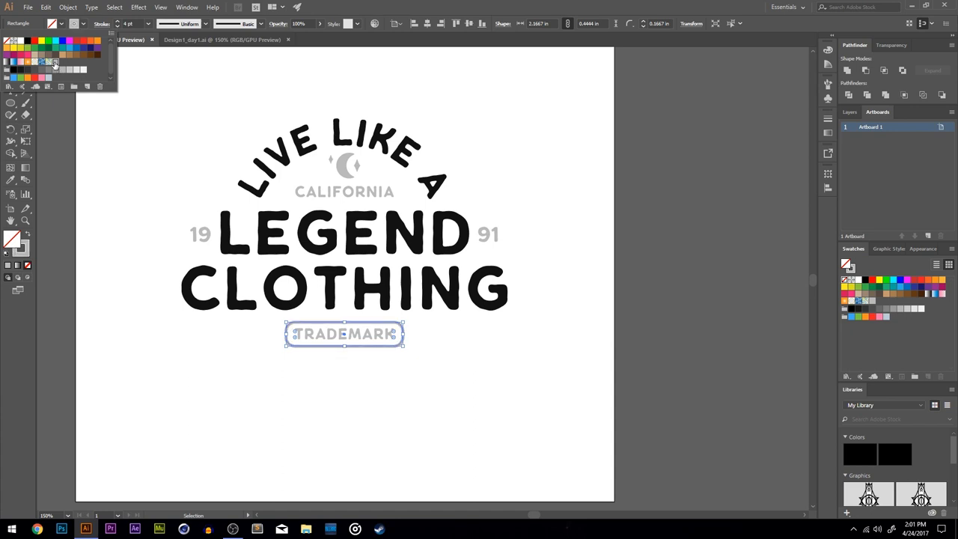
{"action": "key", "text": "Escape"}
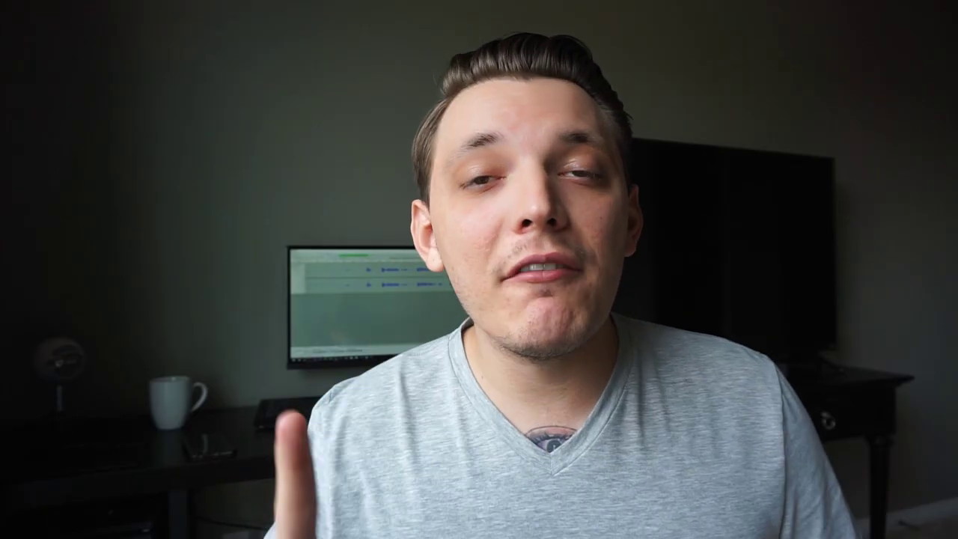